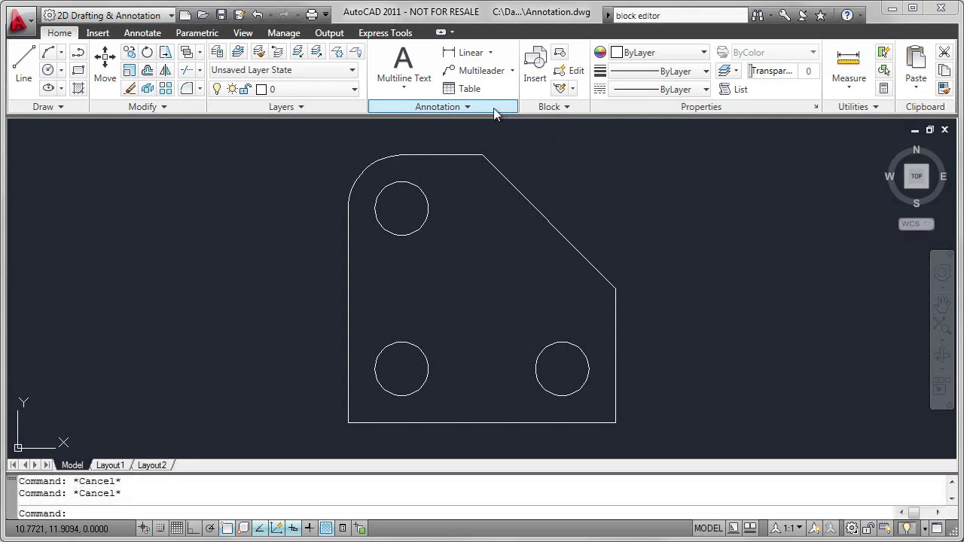
Open the text style and dimension style settings to inspect them, closing both unchanged.
click(494, 108)
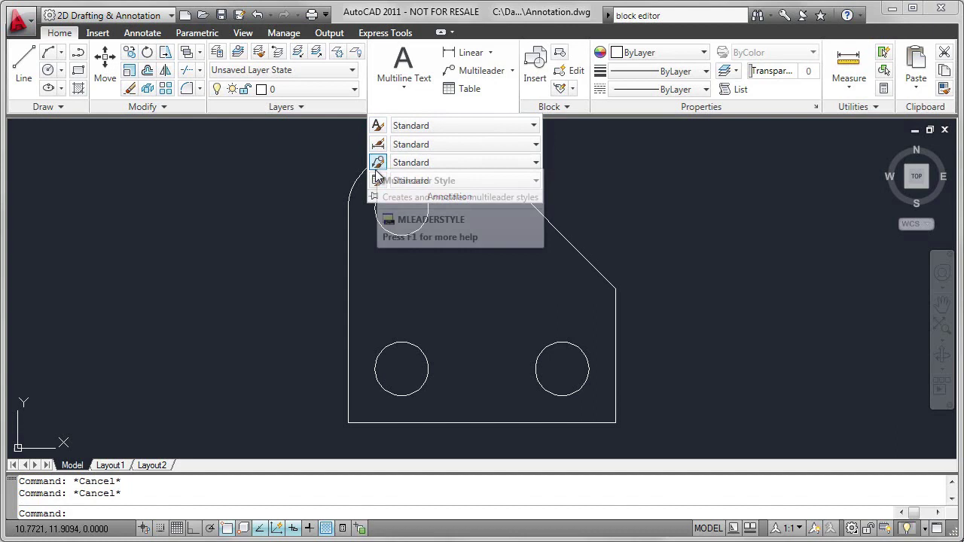
click(377, 128)
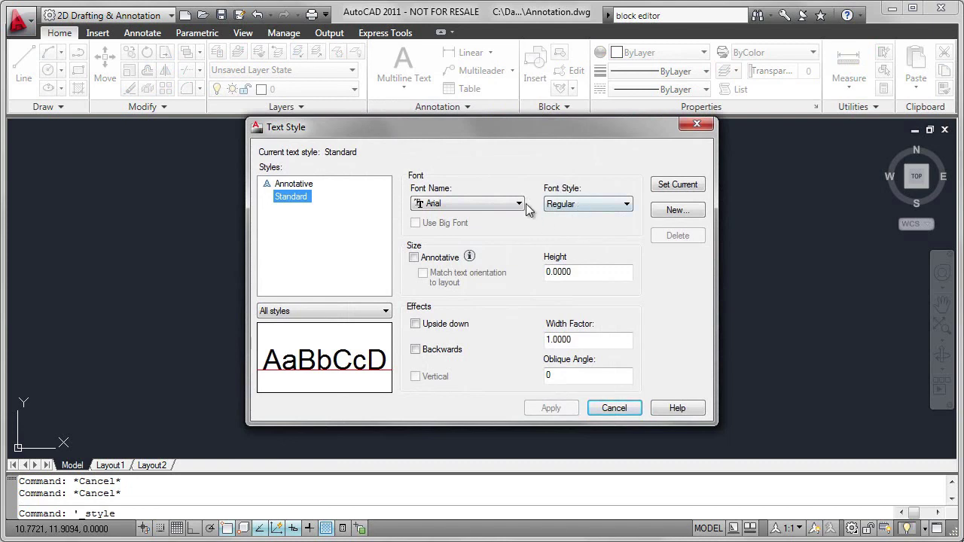
click(614, 408)
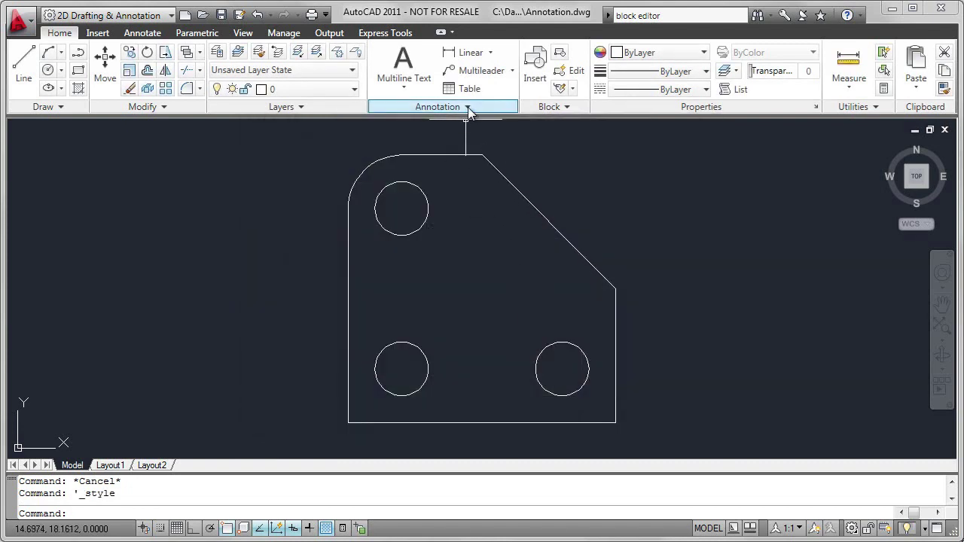
click(468, 107)
click(377, 144)
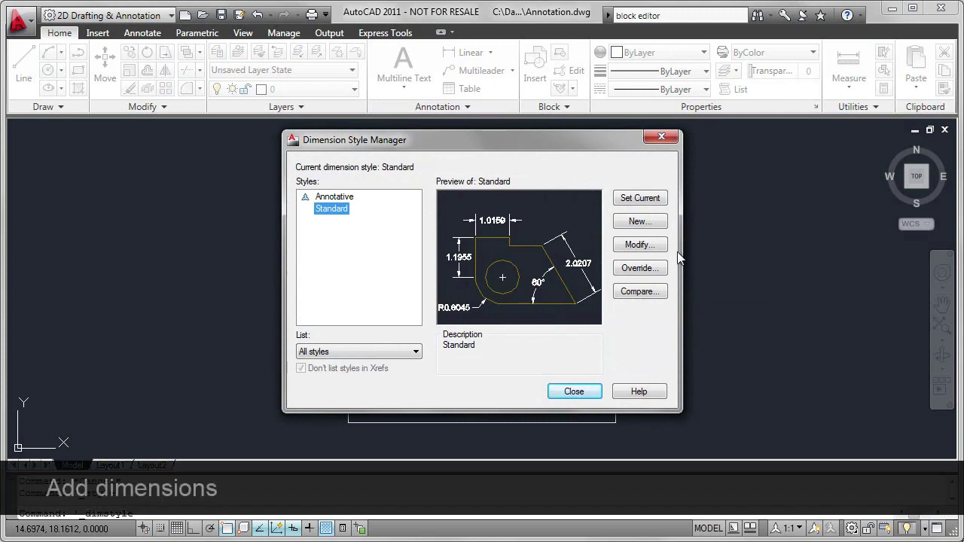
click(574, 392)
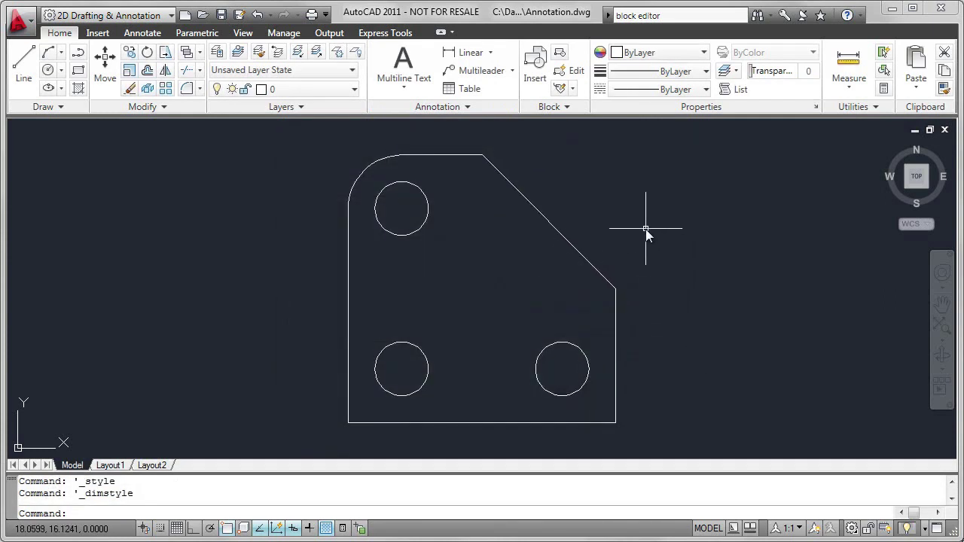
Place a trial 2.5000 vertical dimension on the plate's right edge, then undo it.
click(466, 56)
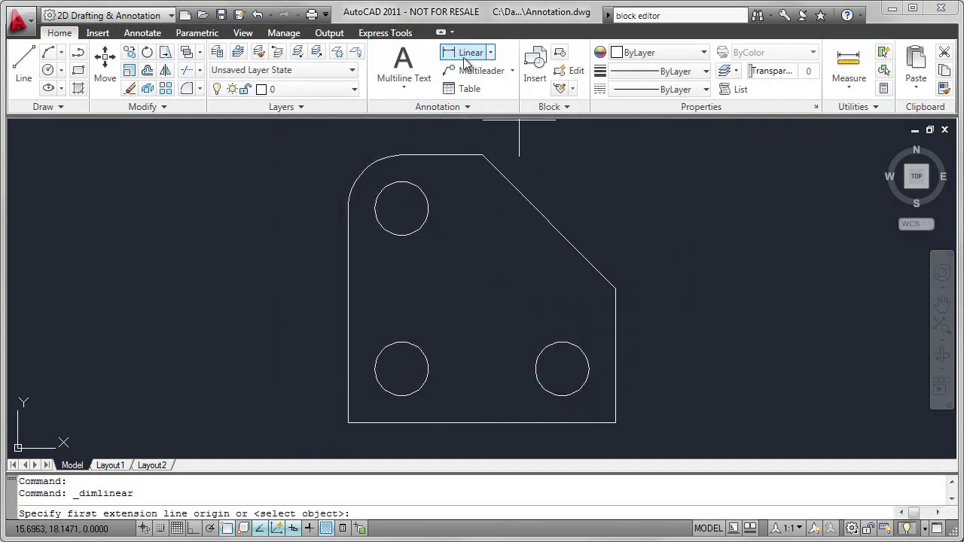
click(615, 424)
click(616, 288)
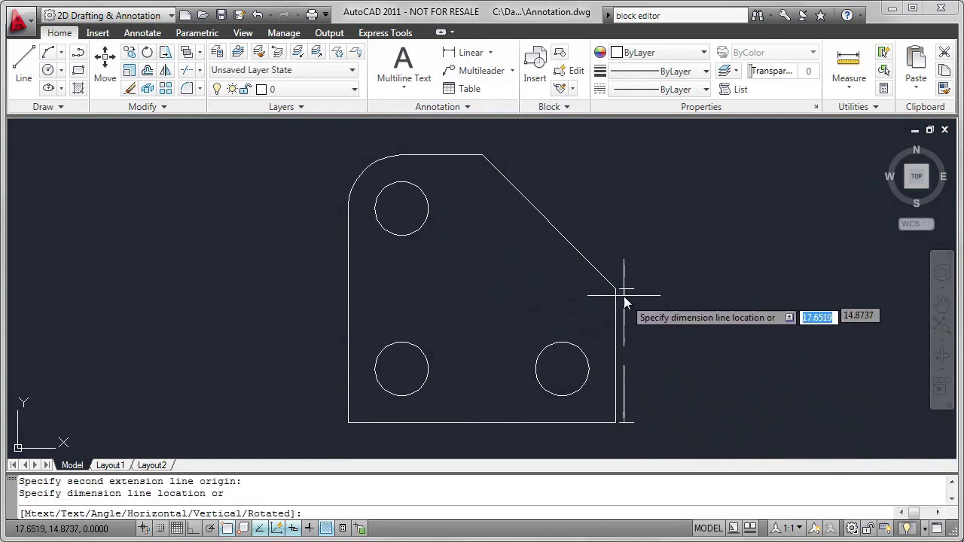
click(667, 354)
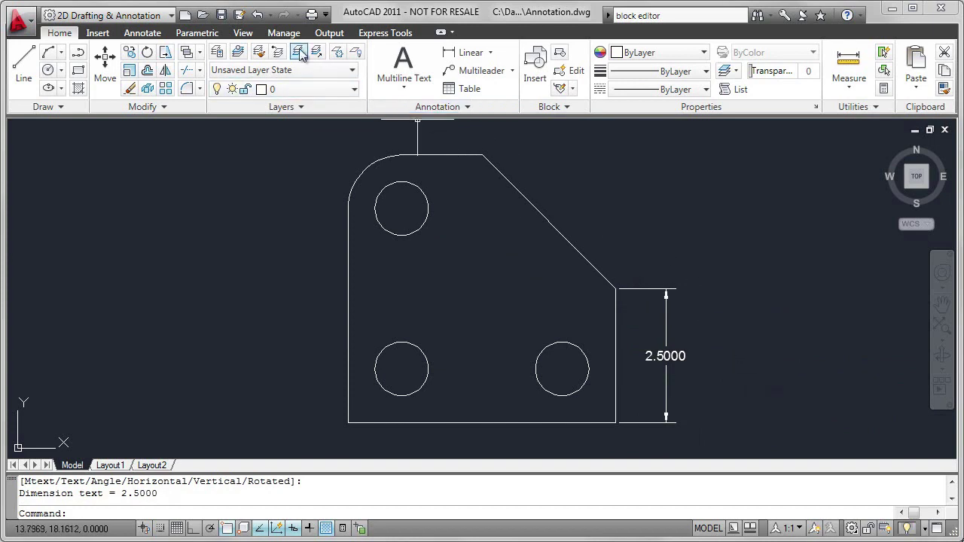
click(257, 16)
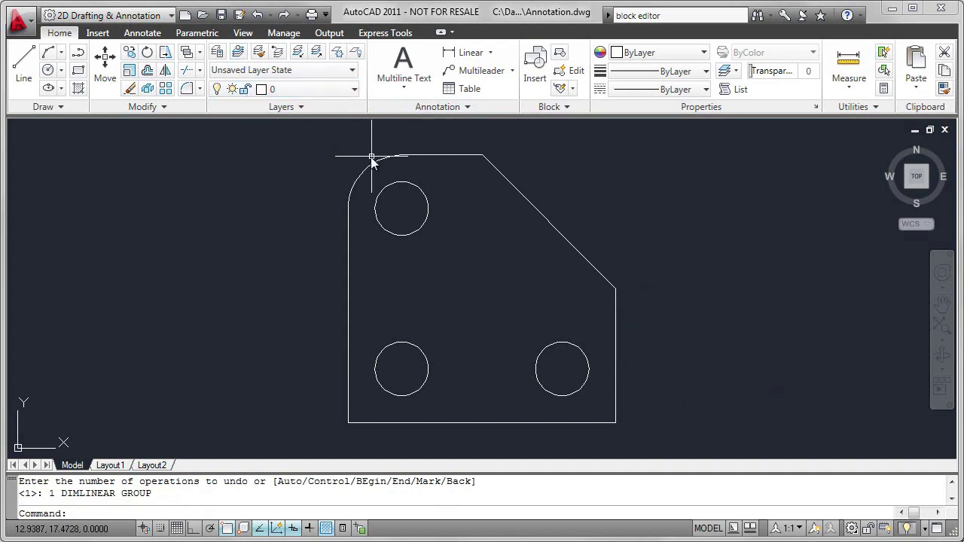
Modify the Standard dimension style so linear precision is 0.00.
click(443, 108)
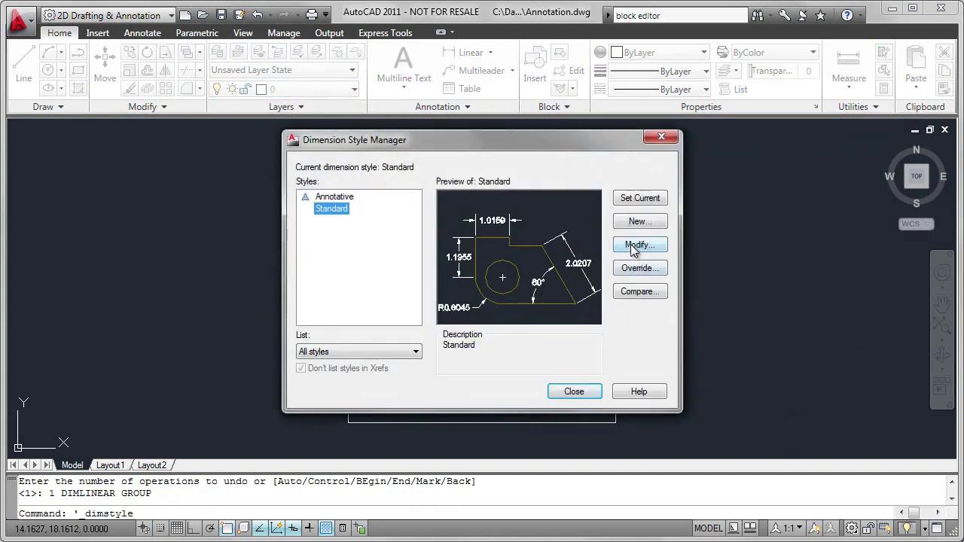
click(634, 247)
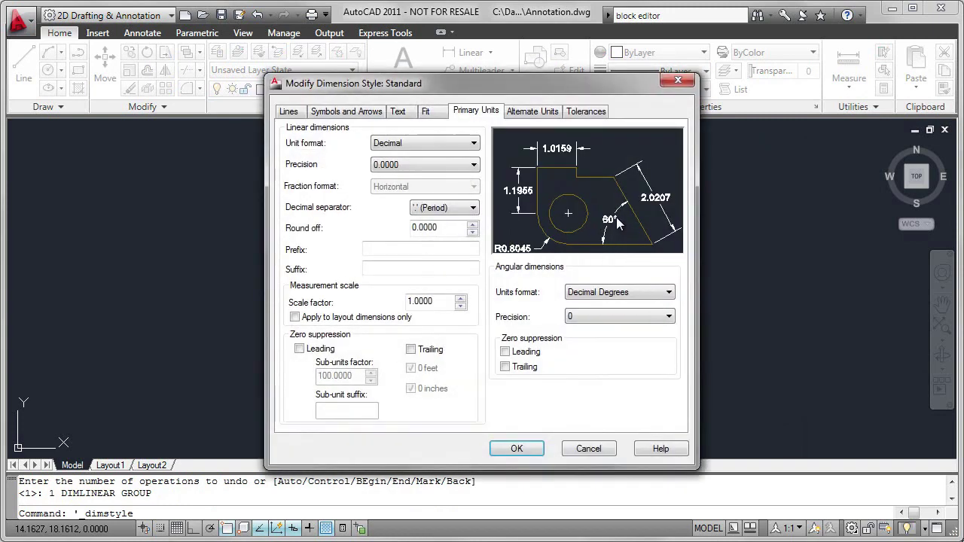
click(474, 165)
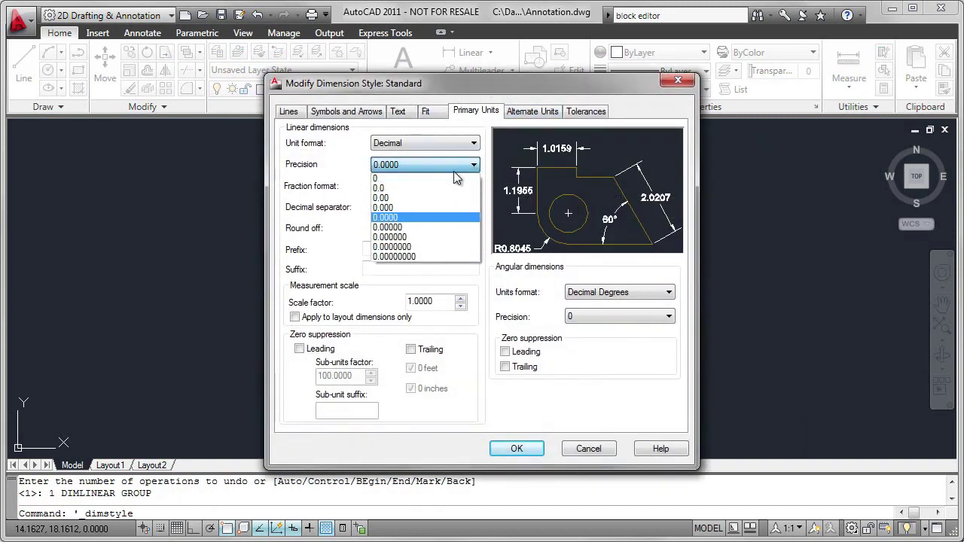
click(405, 197)
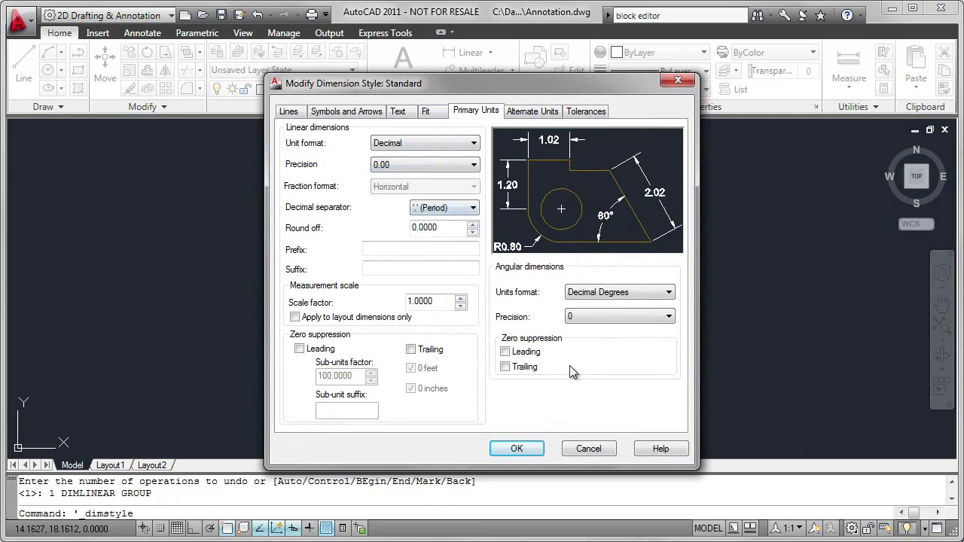
click(520, 449)
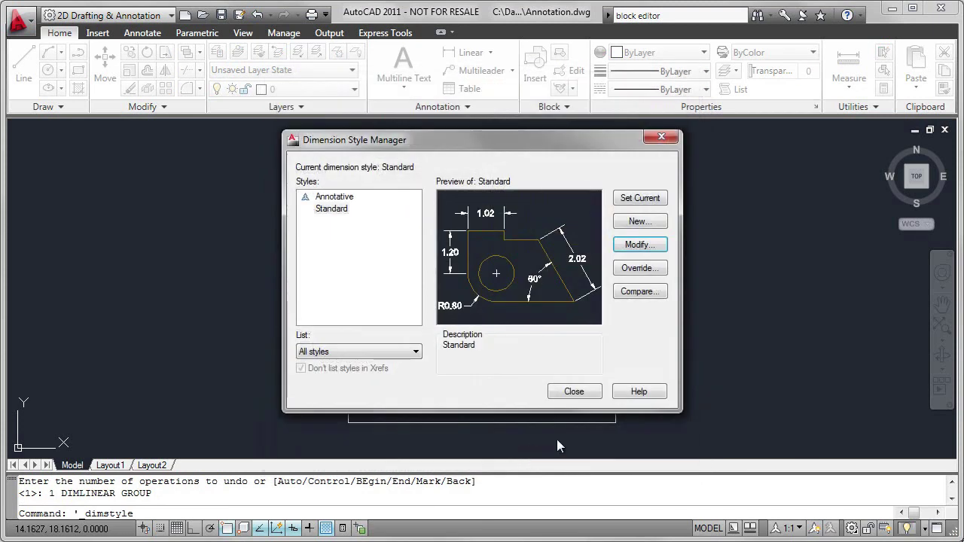
Close the style manager and add a 2.50 linear dimension to the right edge, placed to its right.
click(574, 393)
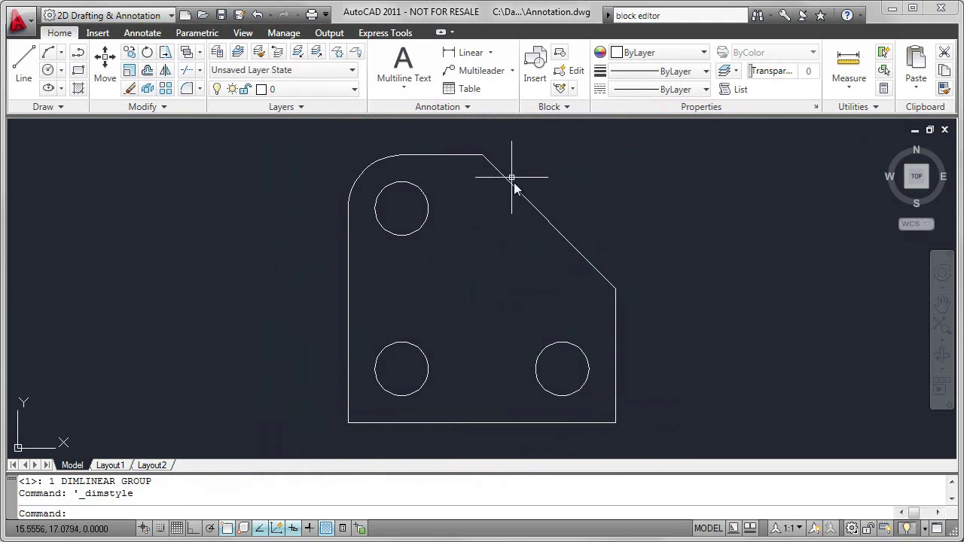
click(470, 54)
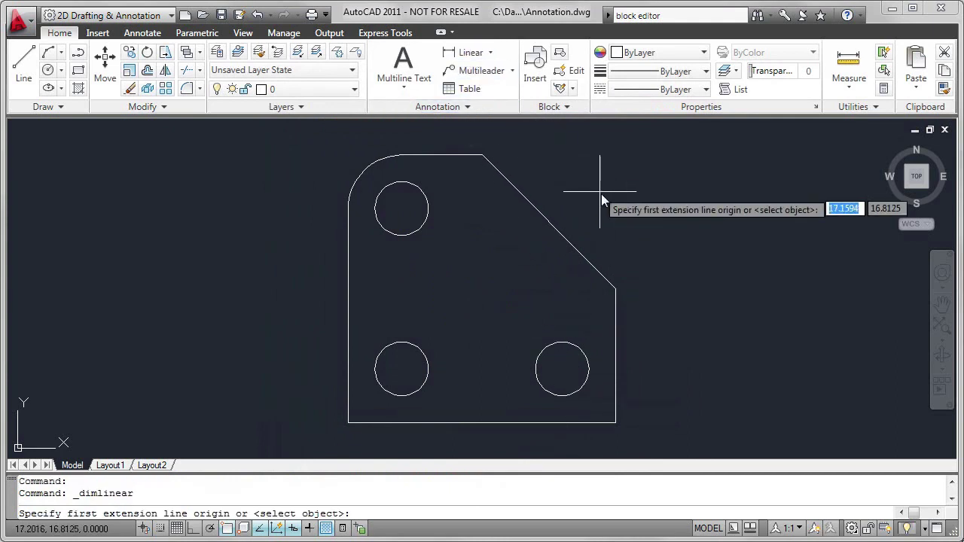
key(Return)
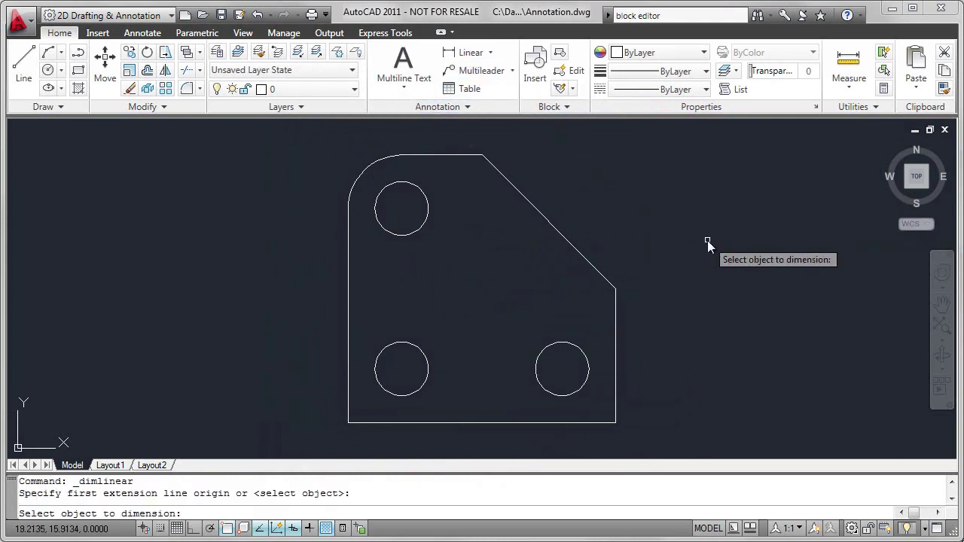
click(615, 368)
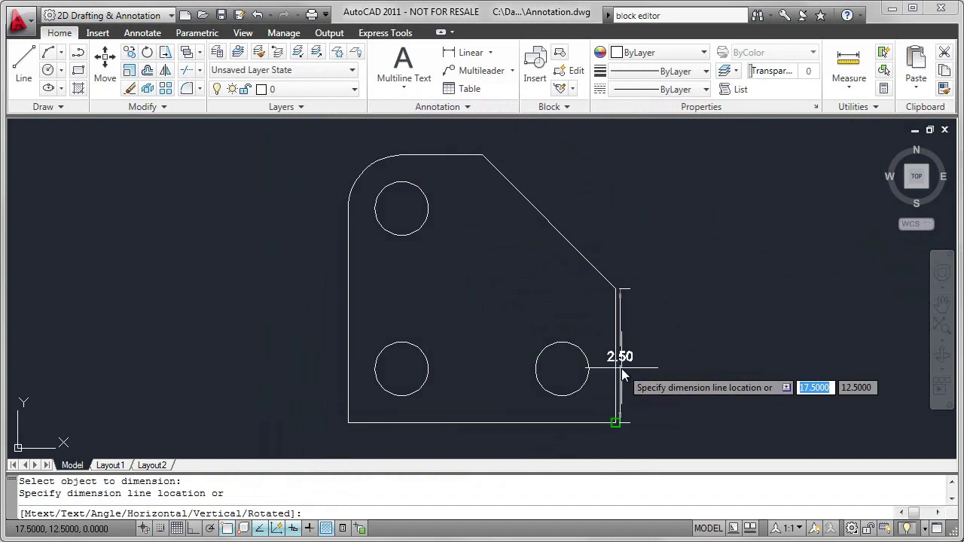
click(661, 365)
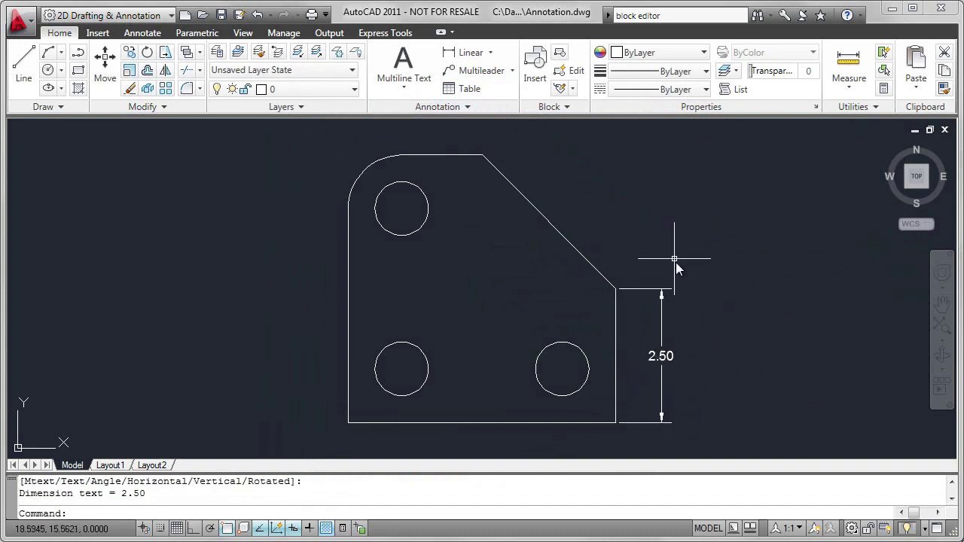
click(491, 53)
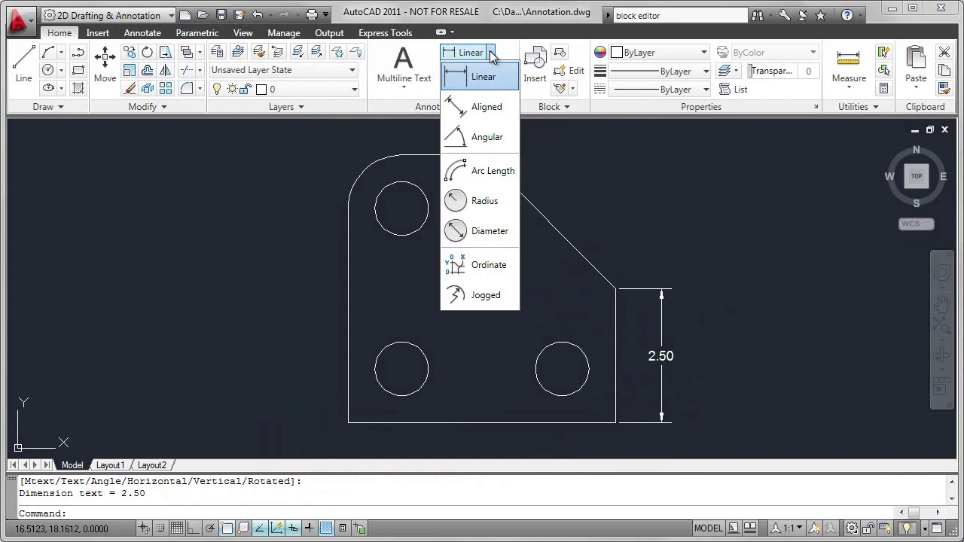
Add a 135° angular dimension between the plate's right edge and the chamfered edge.
click(479, 140)
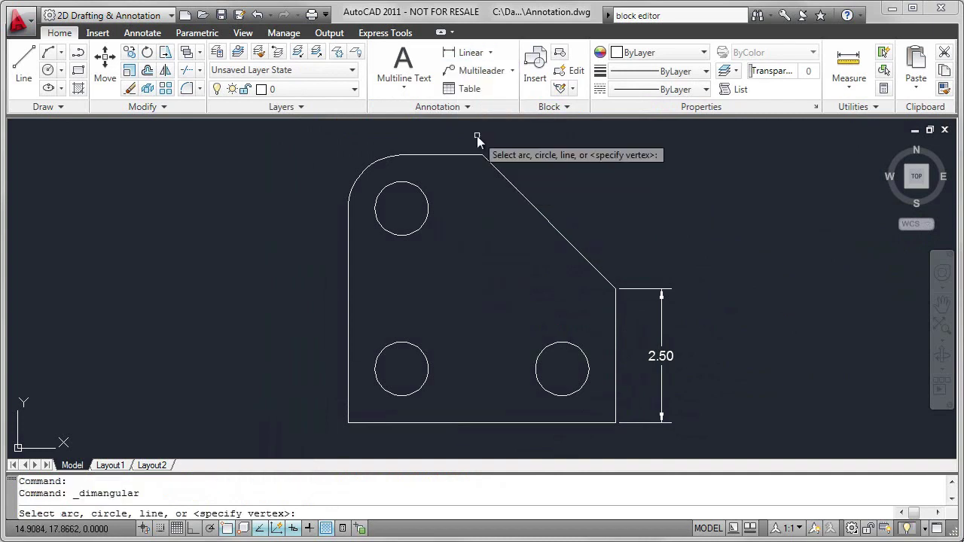
click(616, 320)
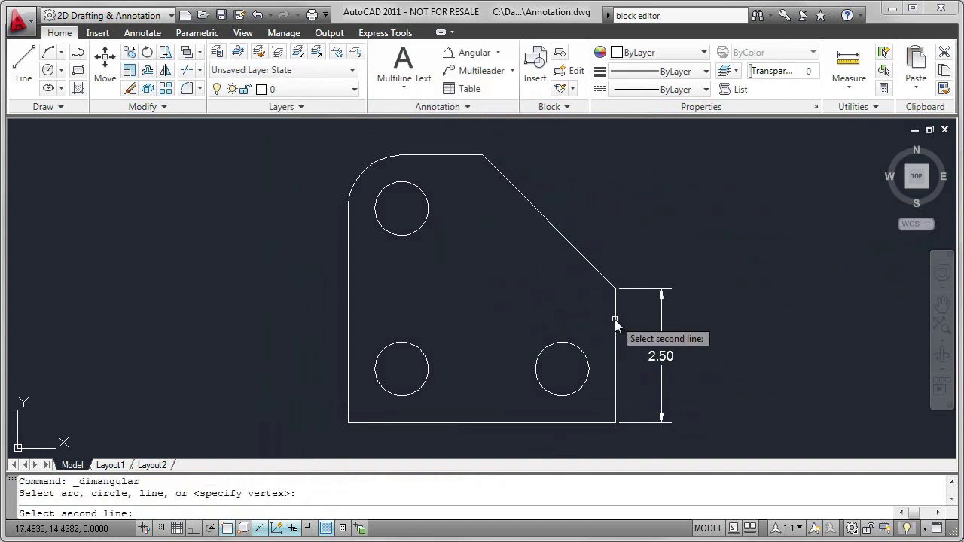
click(583, 255)
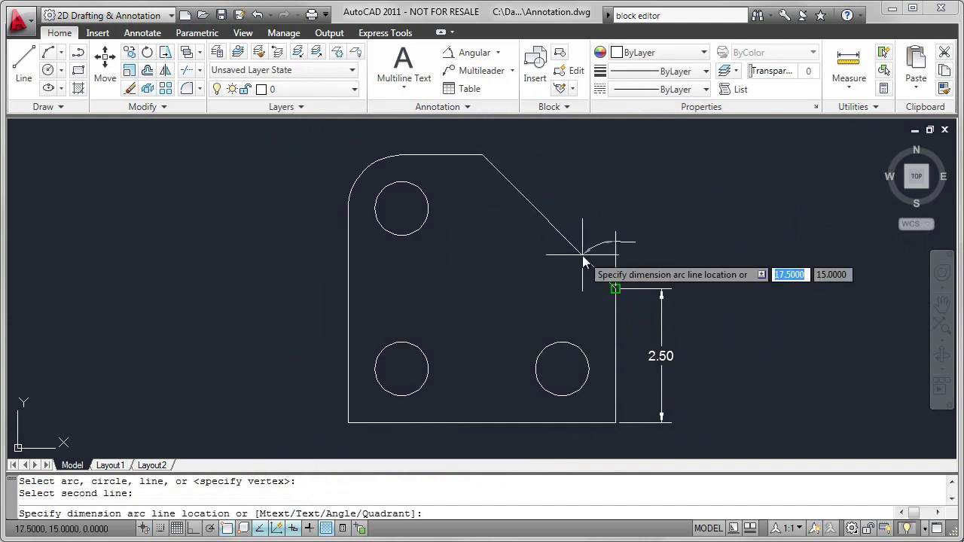
click(577, 305)
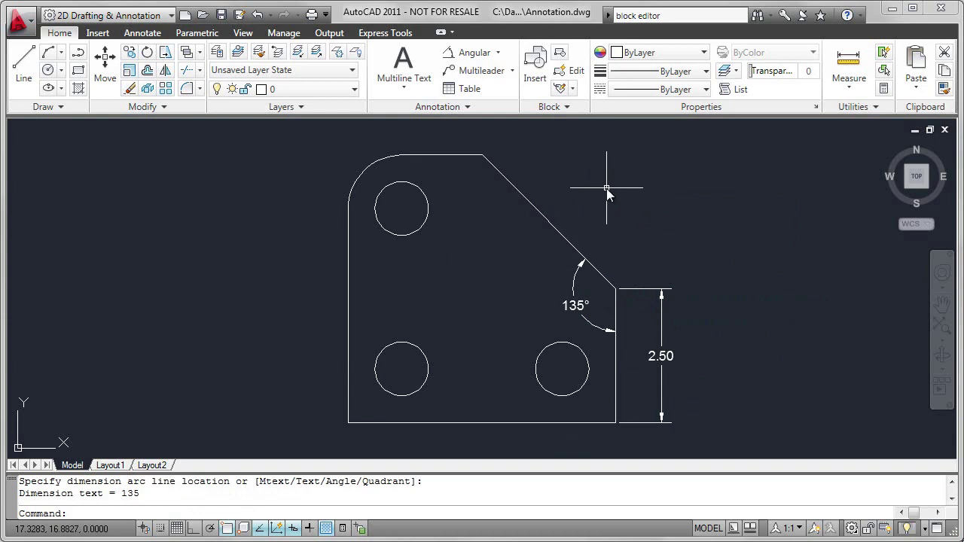
Label the rounded top-left corner arc with an R1.00 radius dimension placed above-left.
click(498, 56)
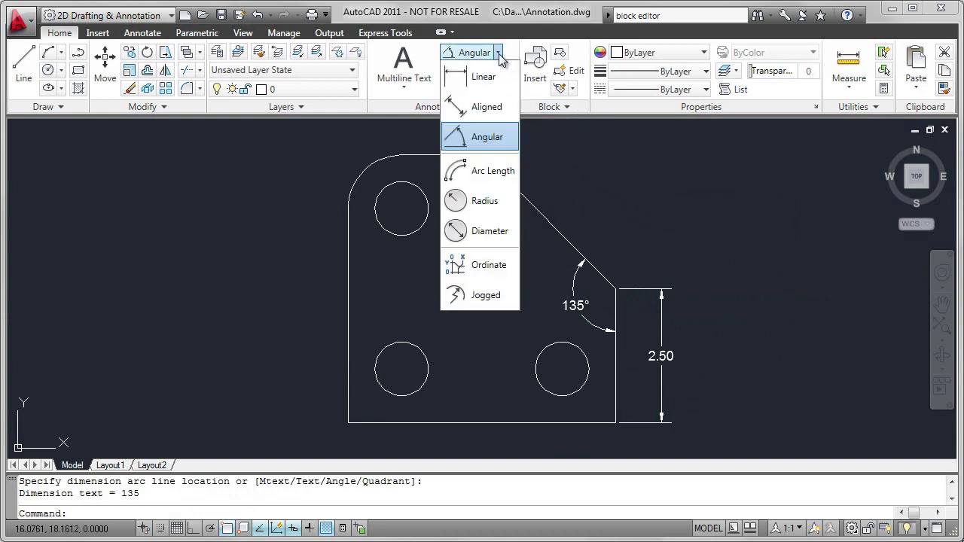
click(486, 201)
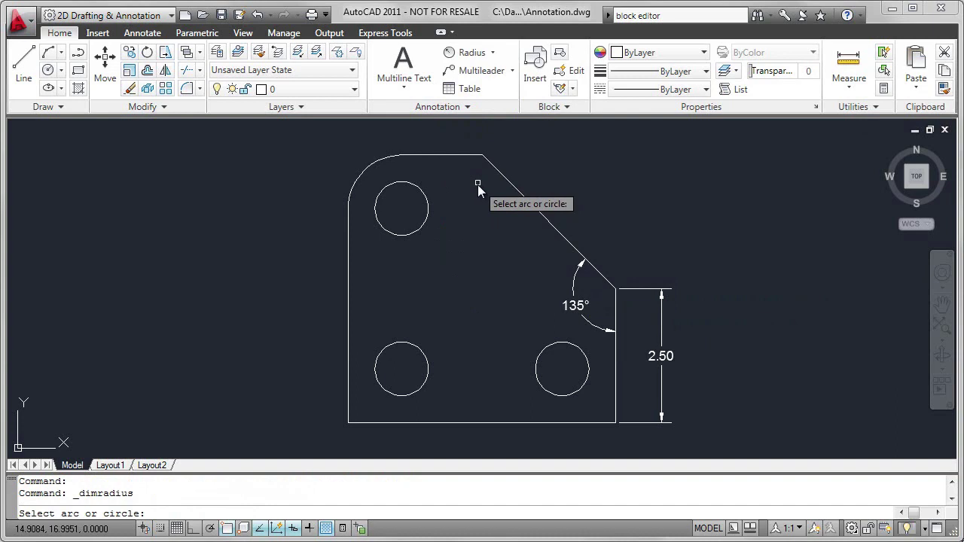
click(366, 168)
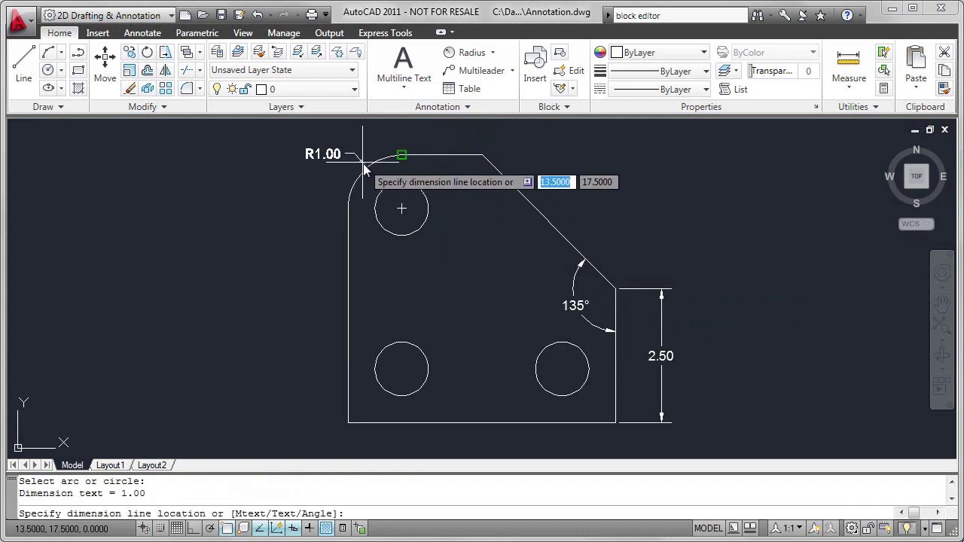
click(334, 147)
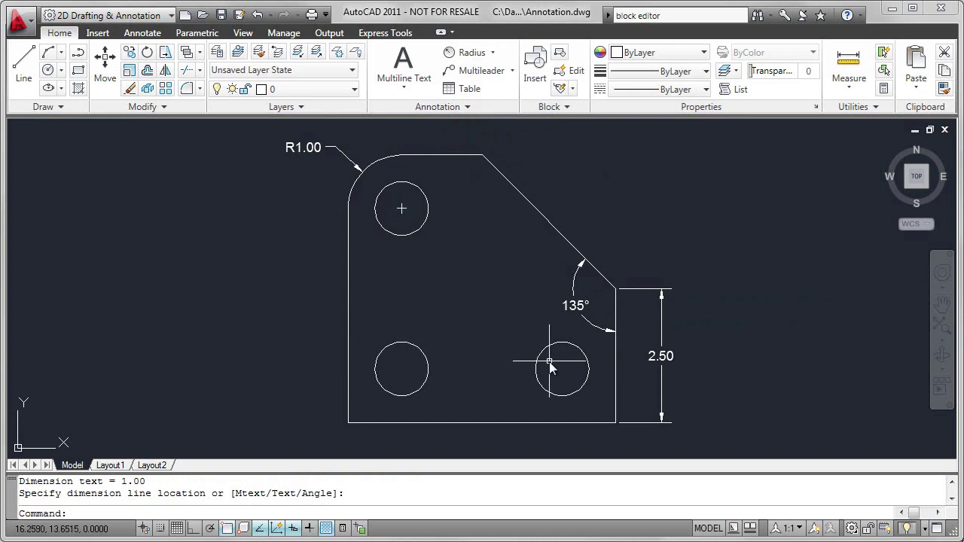
Add center marks to the lower-left and lower-right holes using the Annotate tab's Center Mark tool.
click(493, 52)
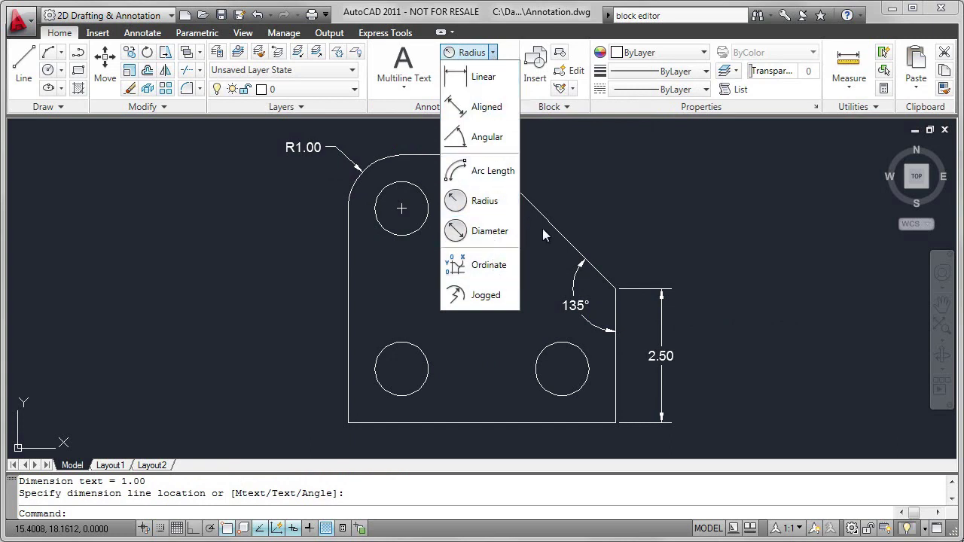
click(567, 192)
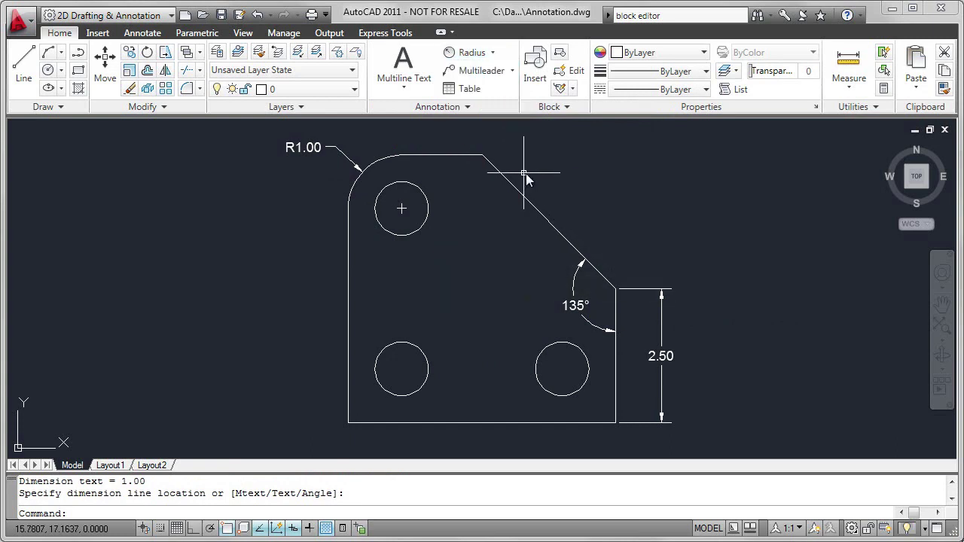
click(145, 33)
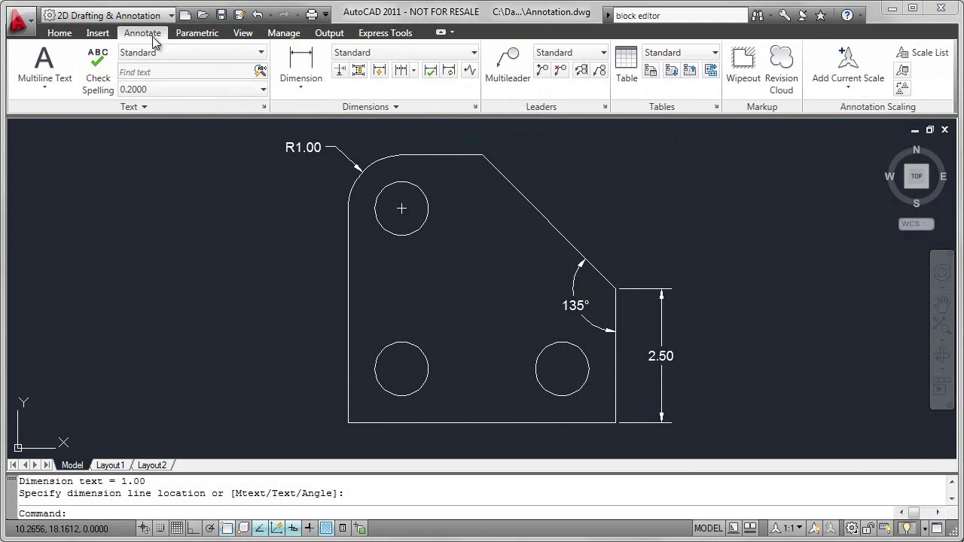
click(401, 107)
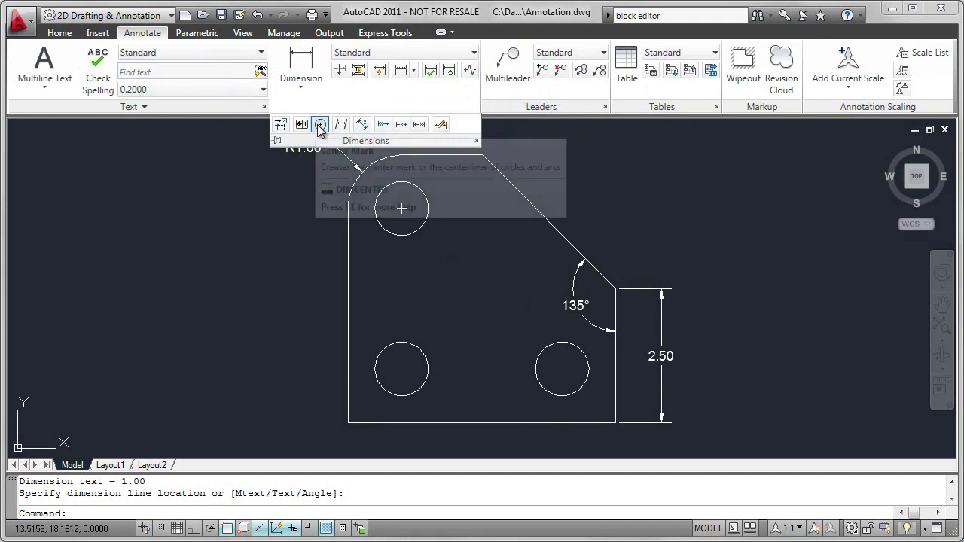
click(358, 127)
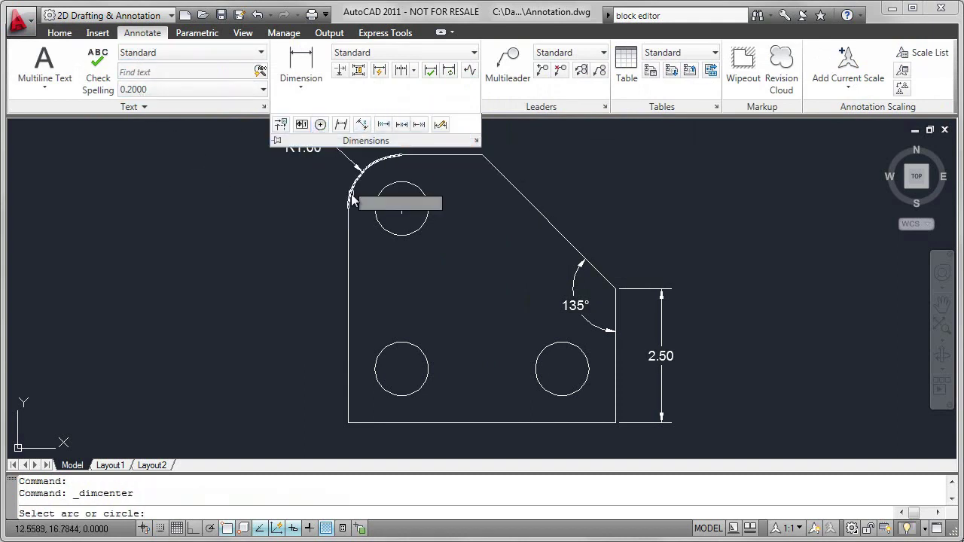
click(411, 346)
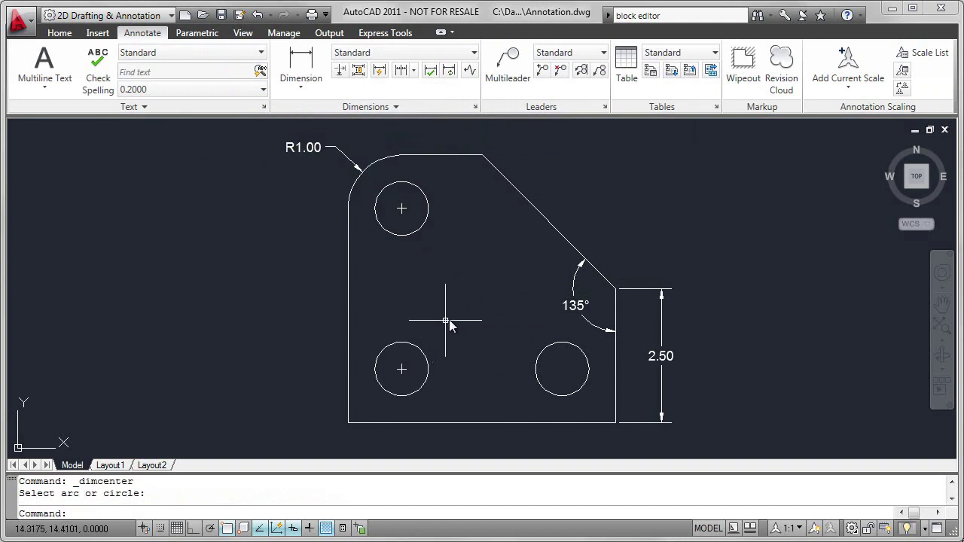
click(376, 107)
click(320, 125)
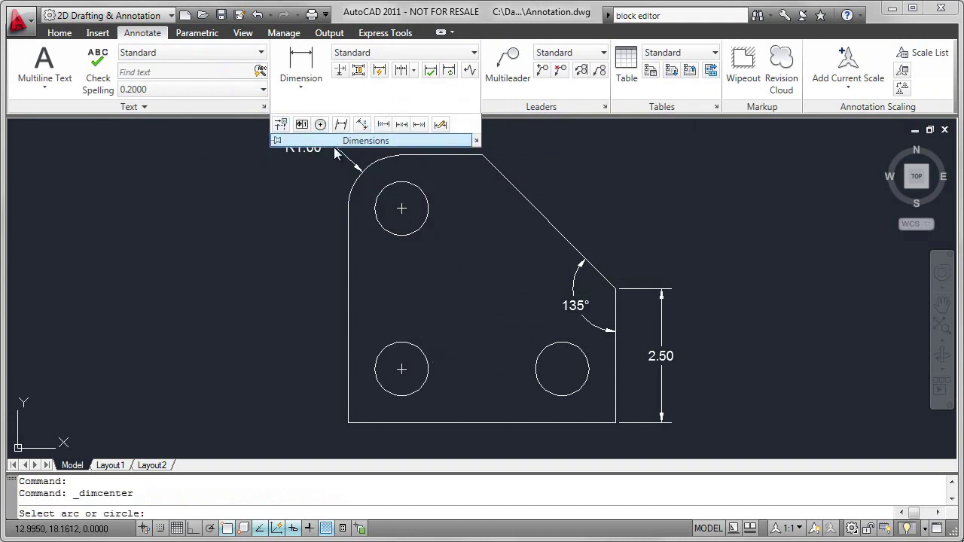
click(554, 344)
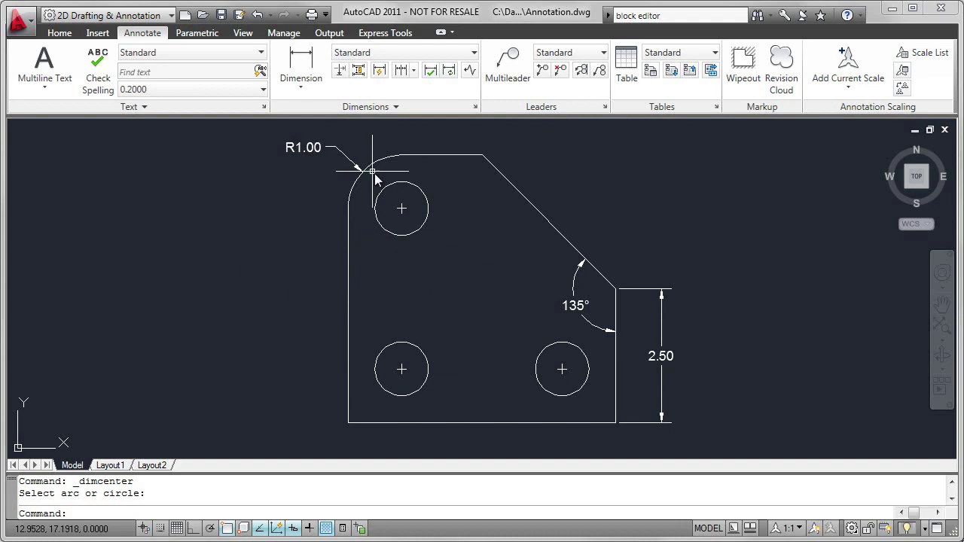
Dimension the upper-left hole as Ø1.00, placing the label left of the plate.
click(310, 87)
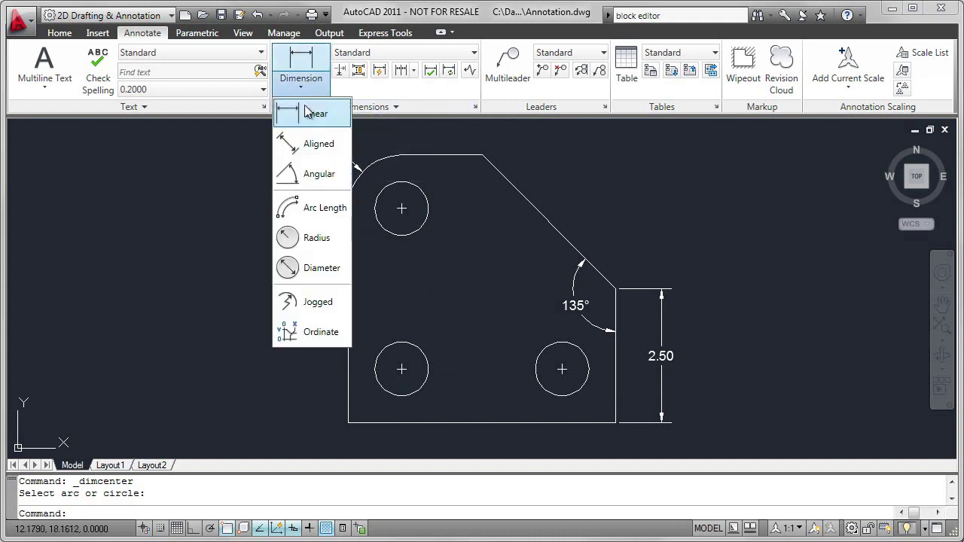
click(297, 270)
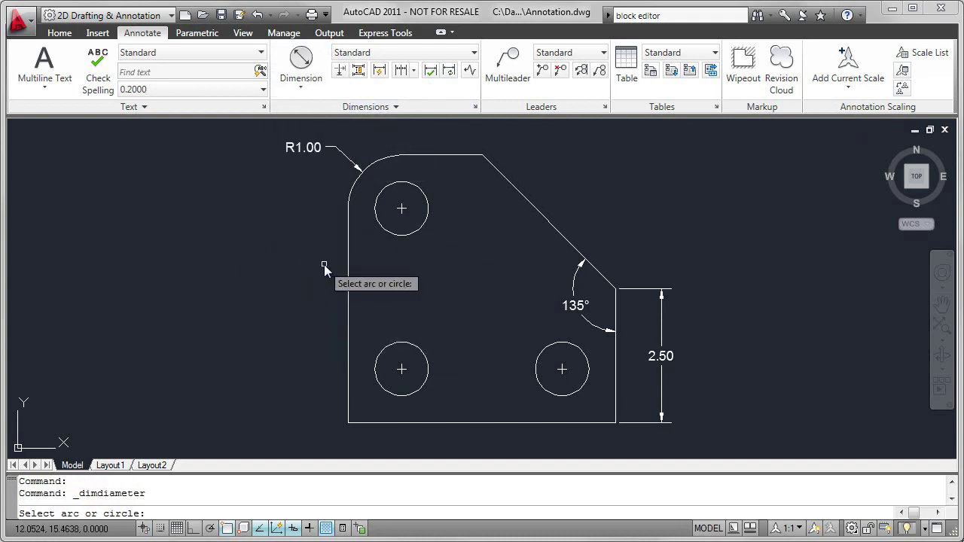
click(386, 232)
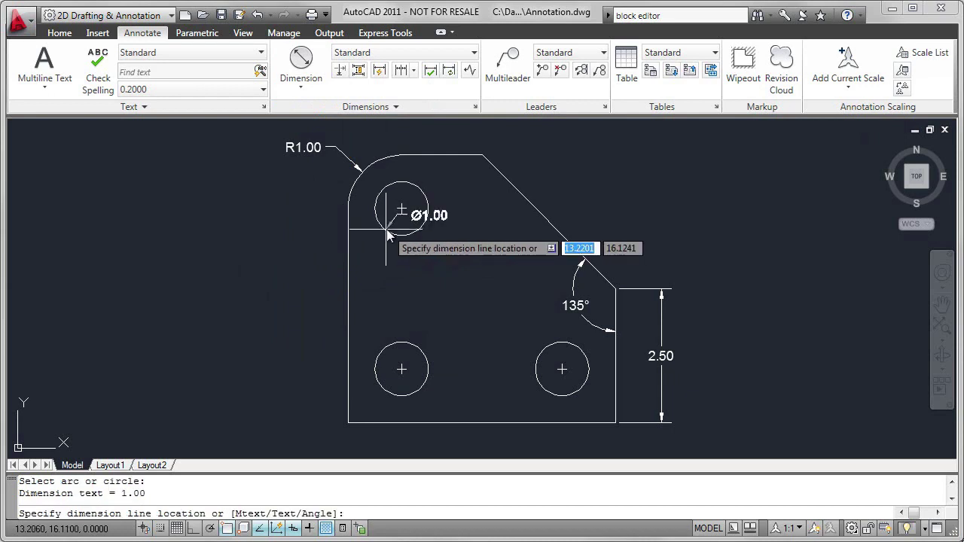
click(335, 262)
middle_drag(445, 194, 430, 275)
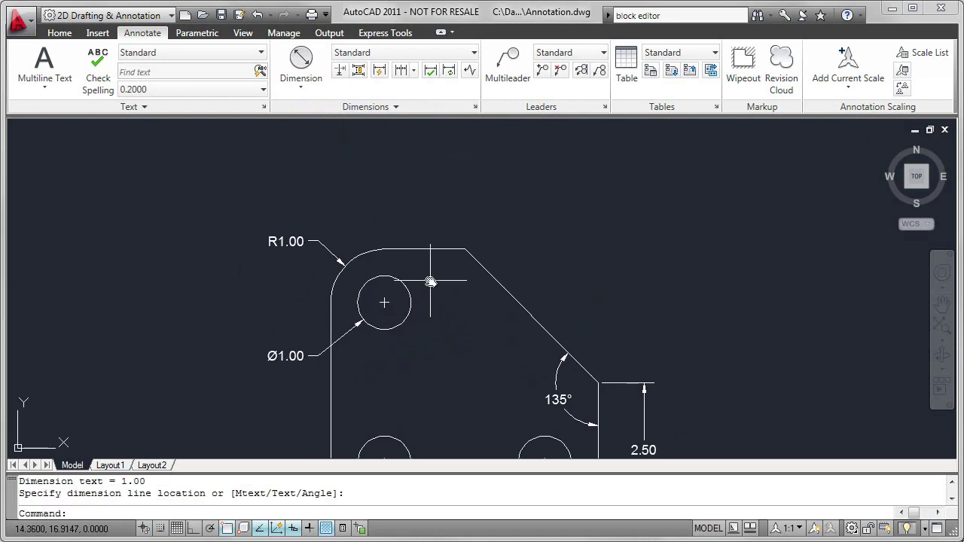
scroll(428, 273, up, 4)
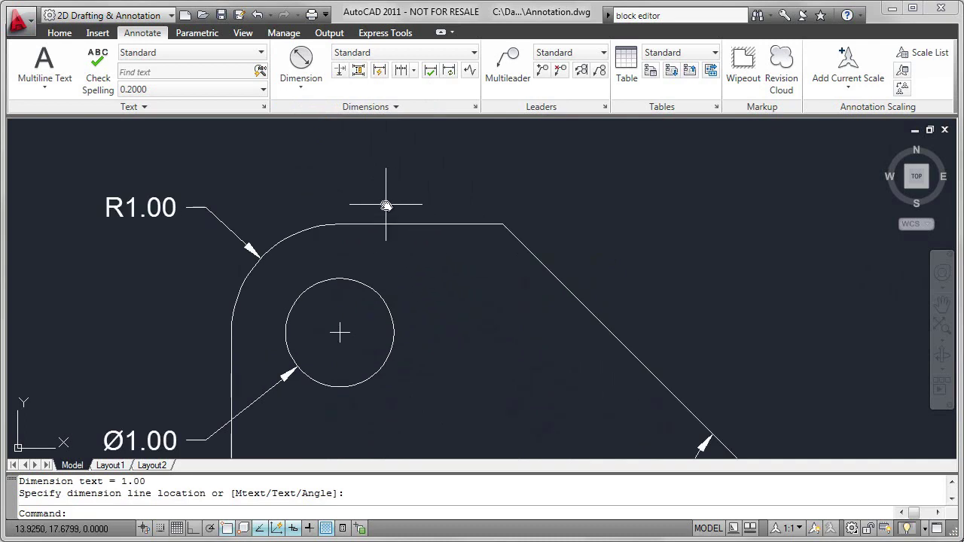
Add a 1.50 horizontal dimension above the plate from the sloped edge's top corner to the upper hole's centre.
click(306, 90)
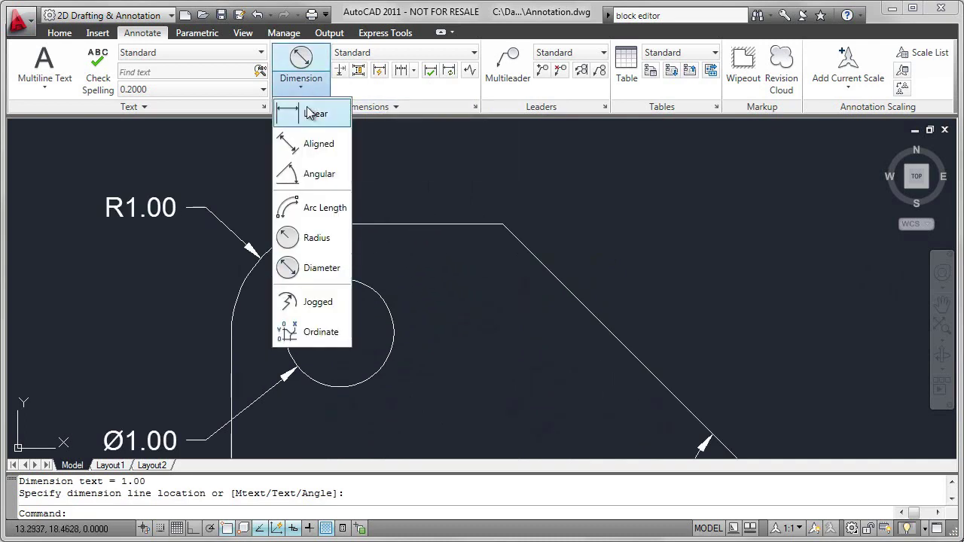
click(310, 115)
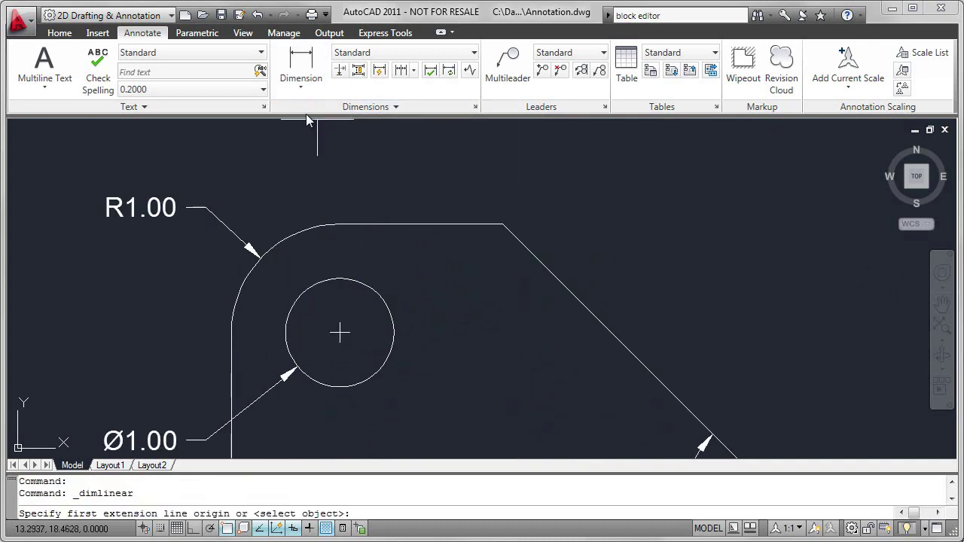
click(503, 224)
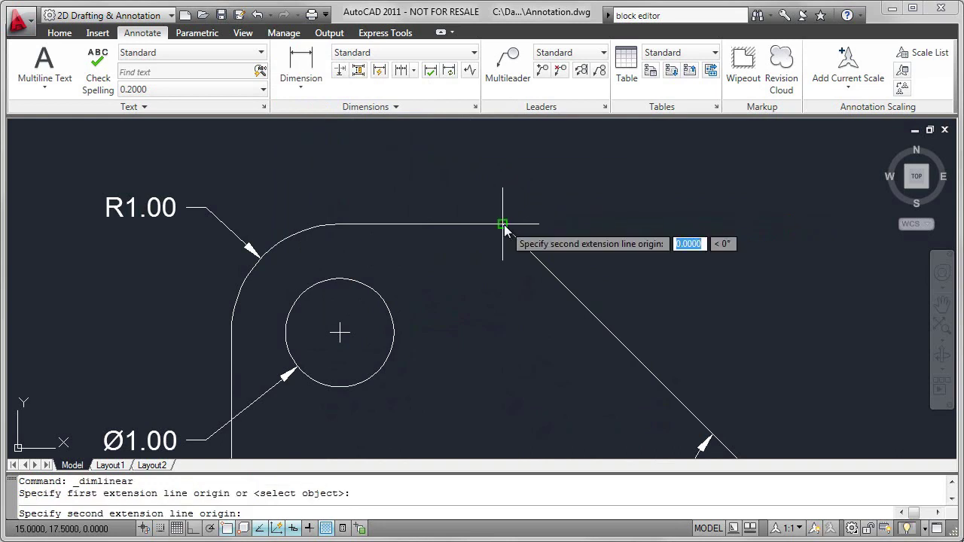
click(339, 323)
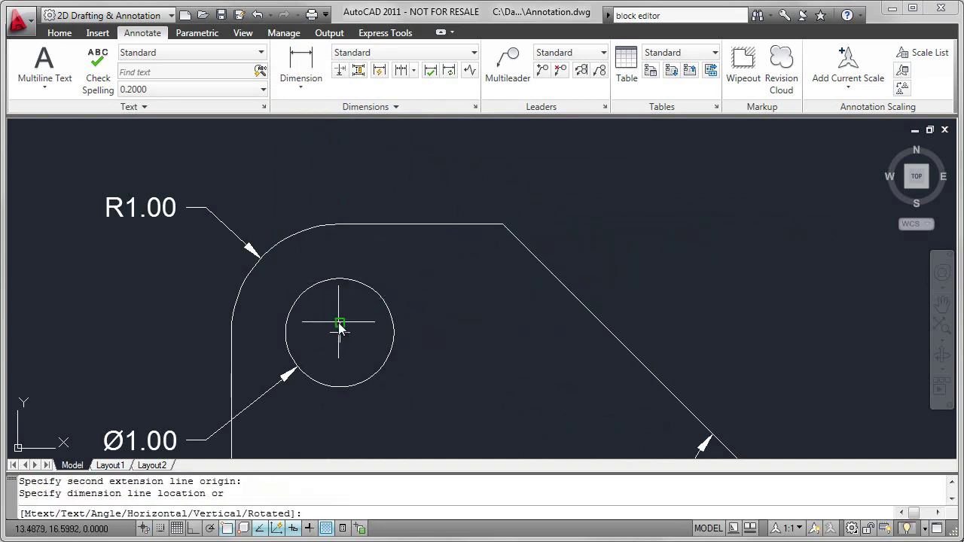
click(386, 158)
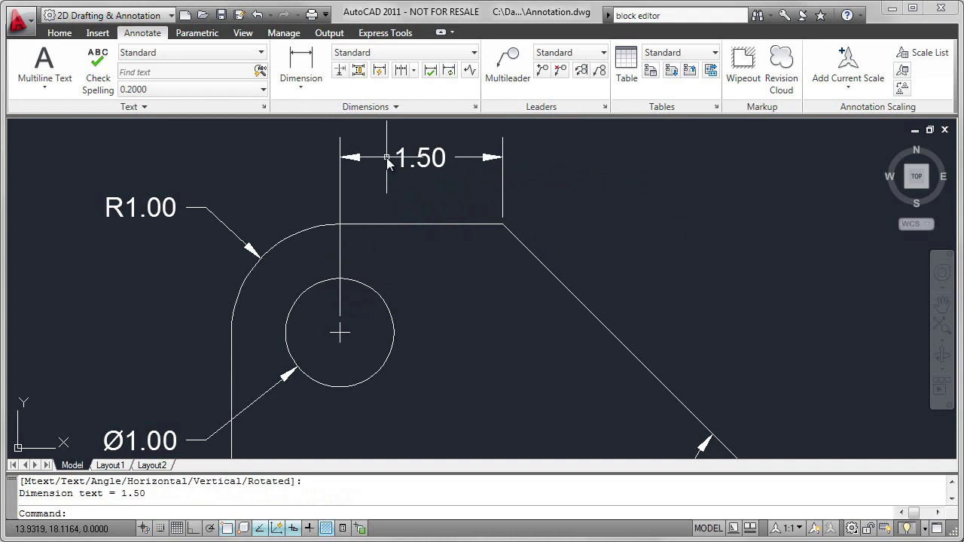
text(z)
key(Return)
text(e)
key(Return)
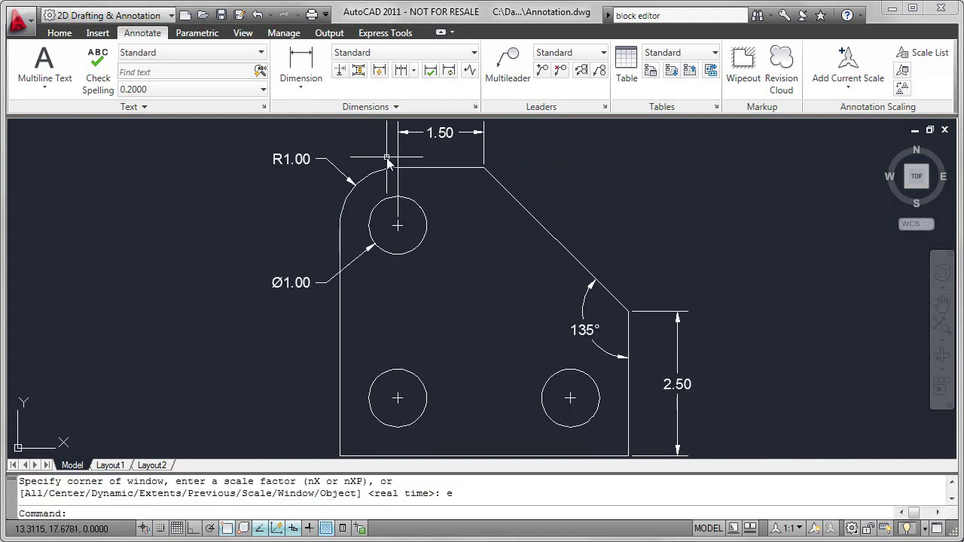
scroll(480, 315, down, 2)
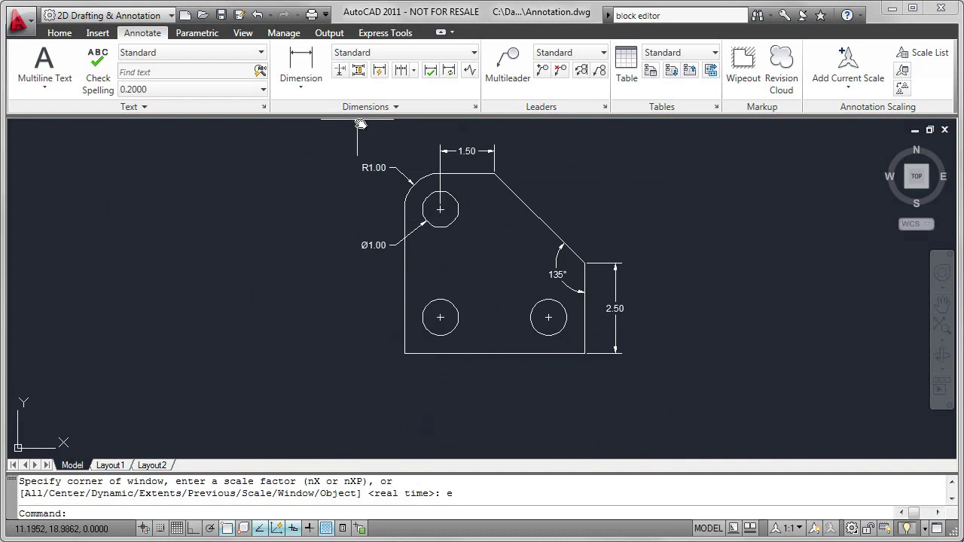
Dimension the left side: 1.00 from the bottom corner to the lower hole, continued 3.00 to the upper hole.
click(301, 67)
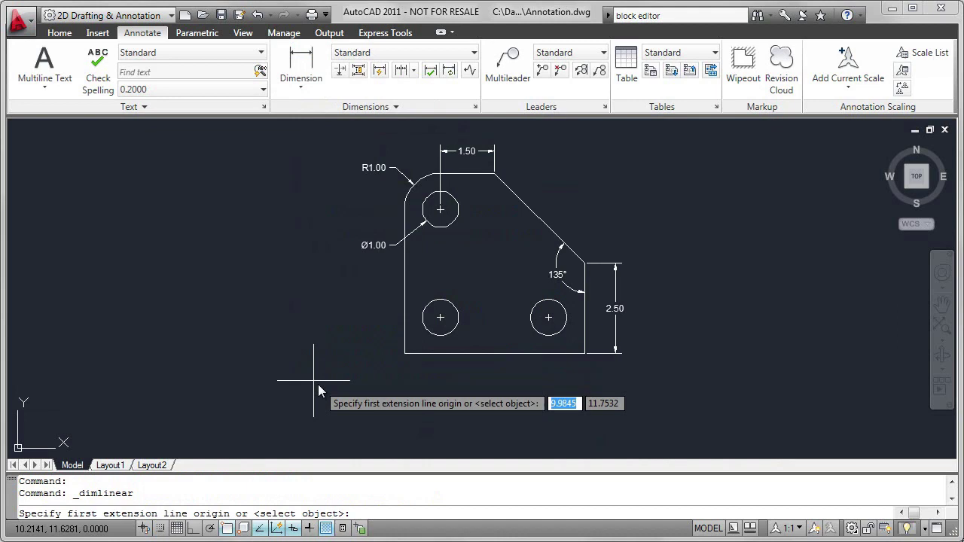
click(406, 352)
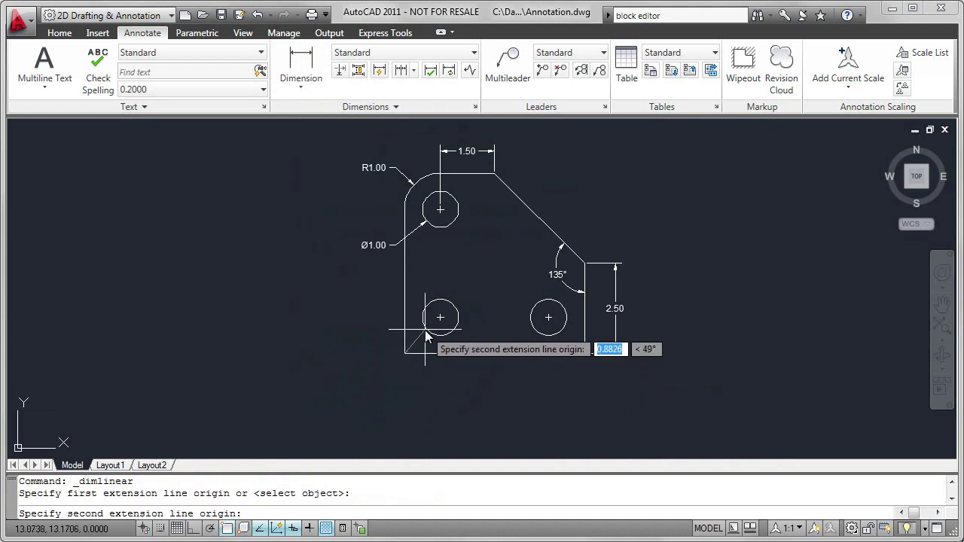
scroll(427, 337, up, 3)
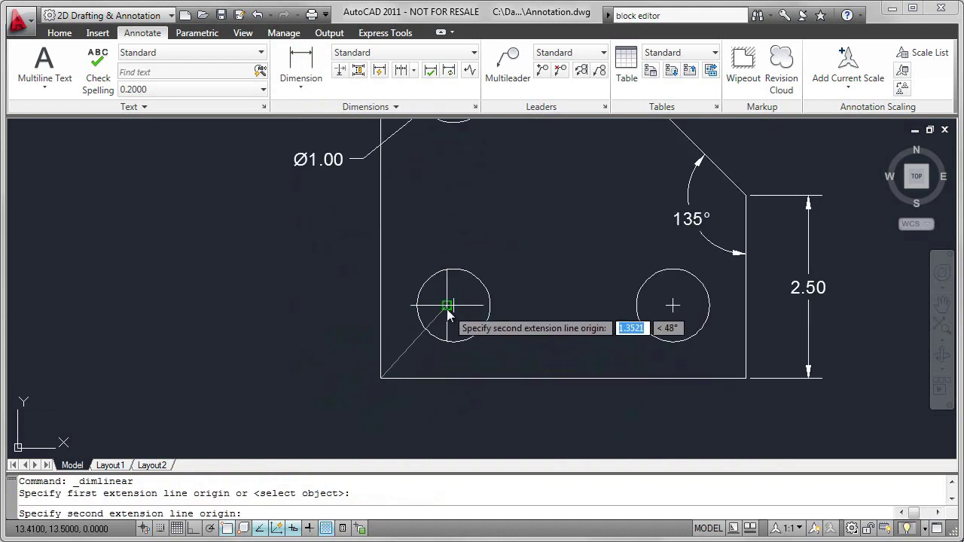
click(448, 313)
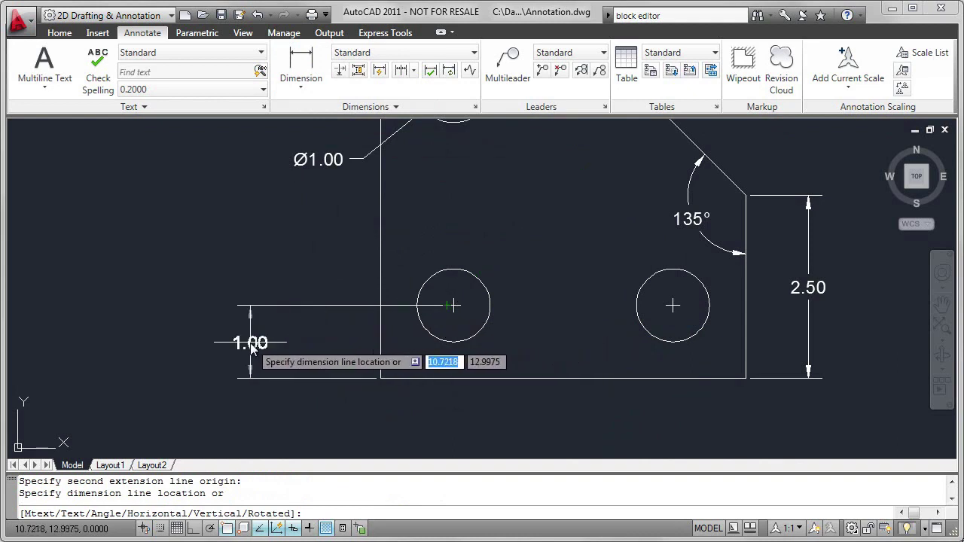
click(252, 344)
scroll(340, 292, down, 3)
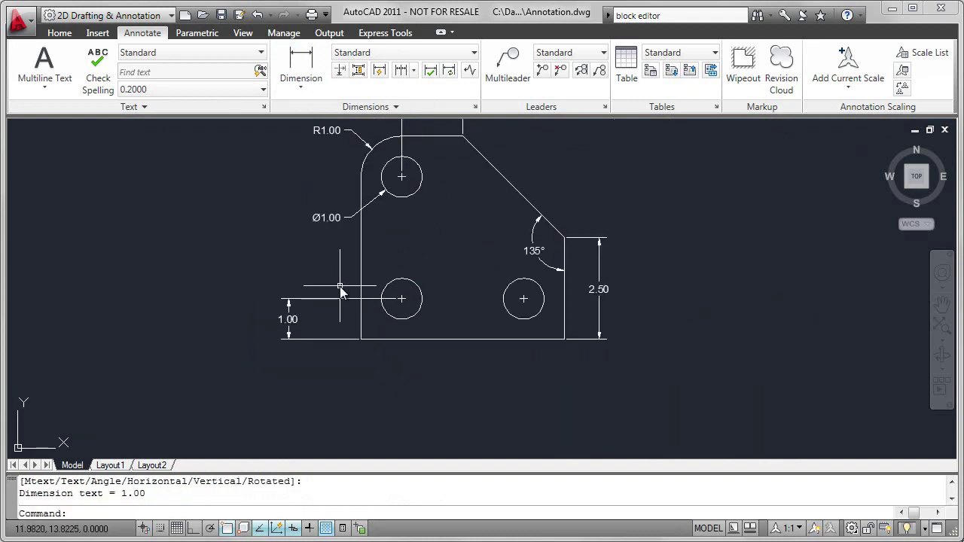
click(403, 74)
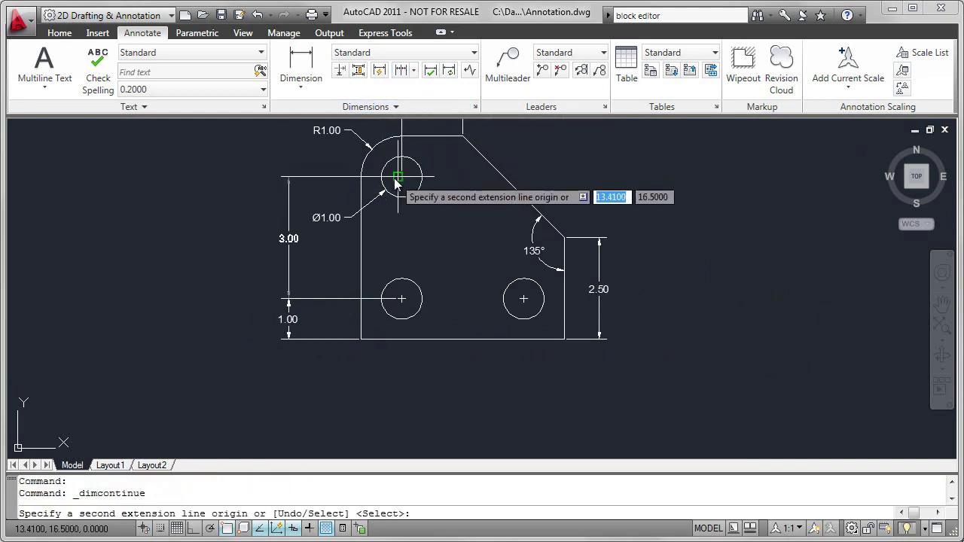
click(396, 181)
right_click(212, 207)
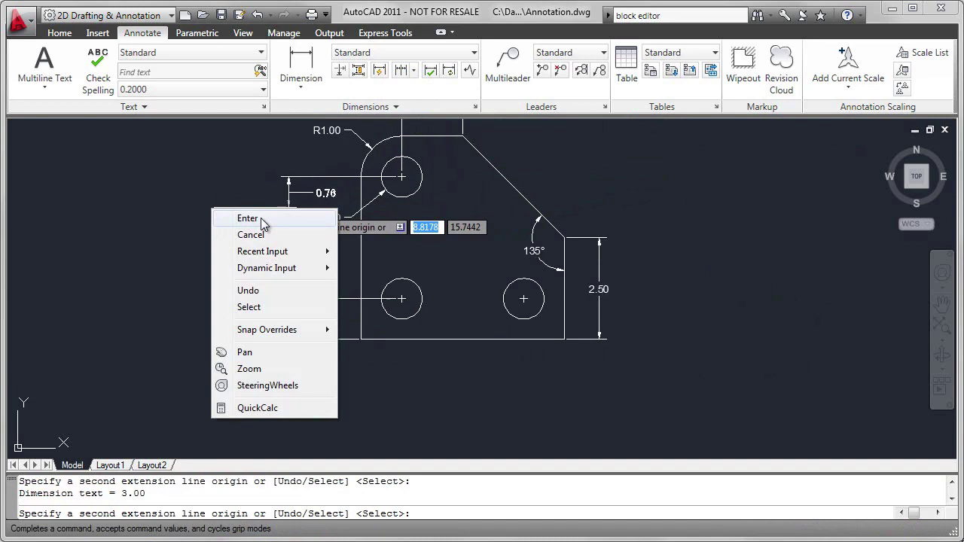
click(262, 220)
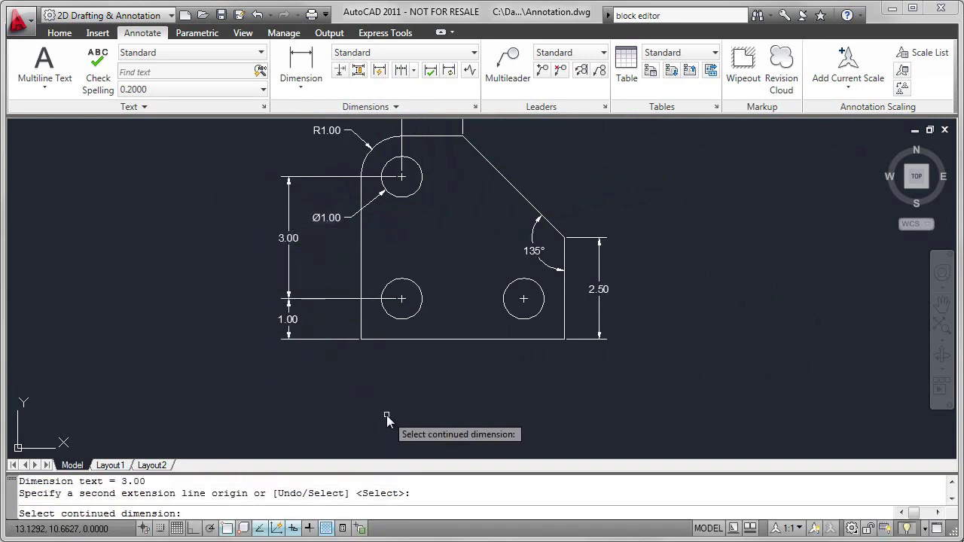
Add chained dimensions below the plate: 1.00 to the lower-left hole, 3.00 to the lower-right hole.
click(311, 69)
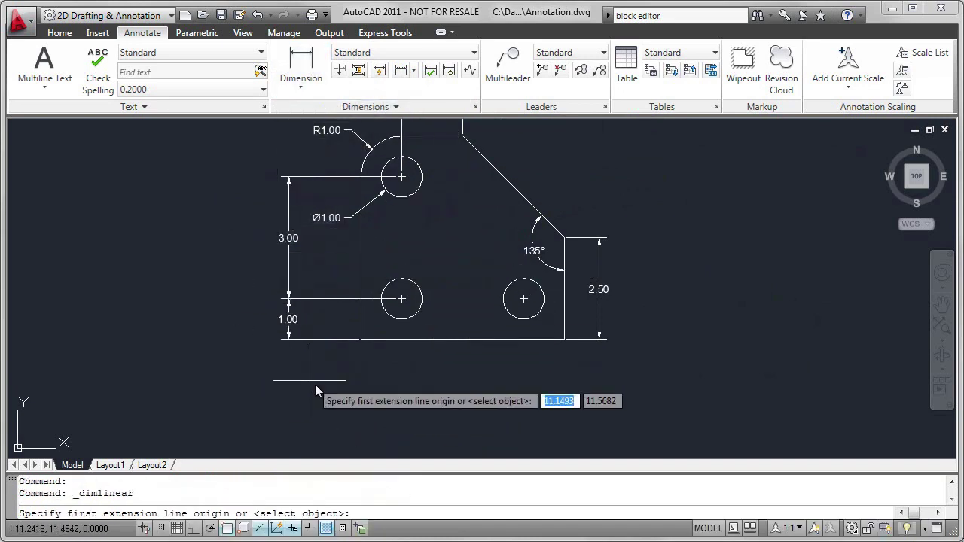
click(365, 344)
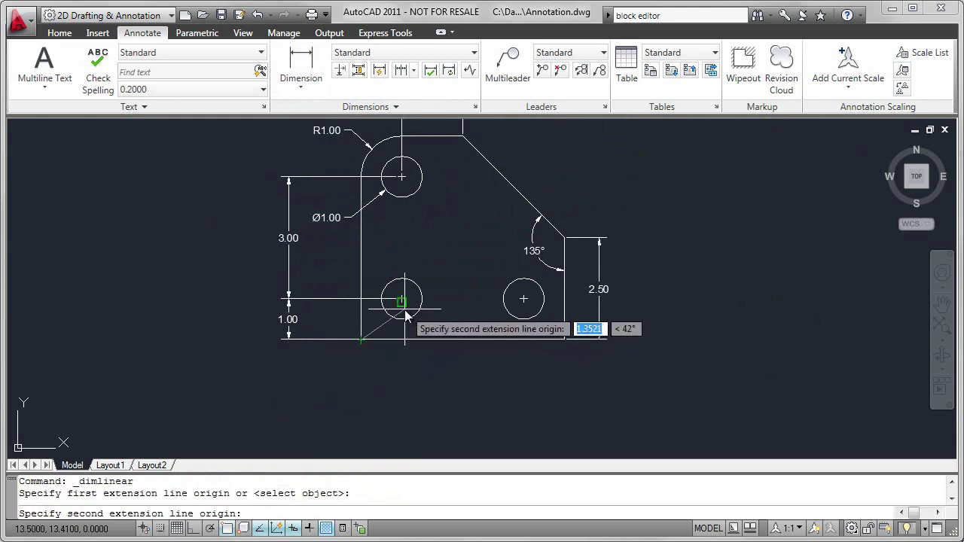
click(403, 311)
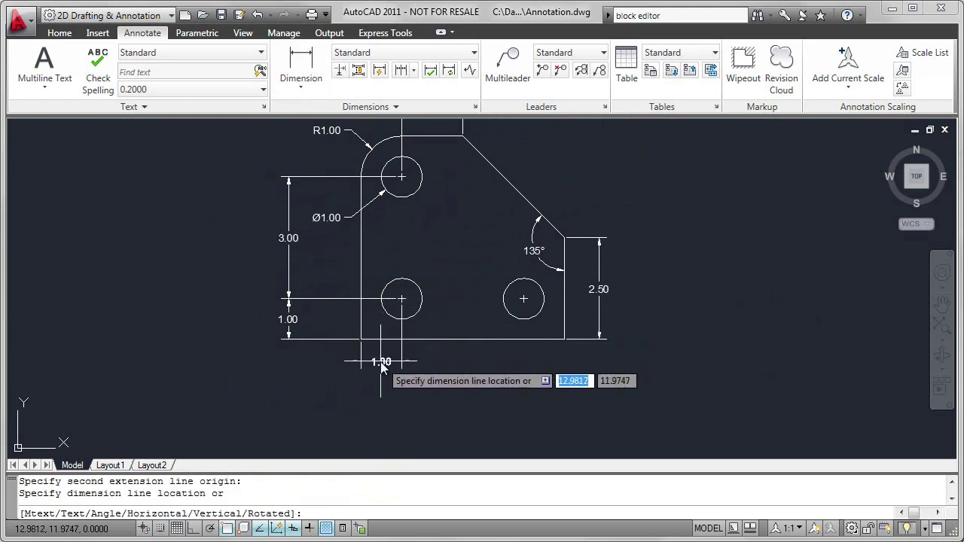
click(383, 363)
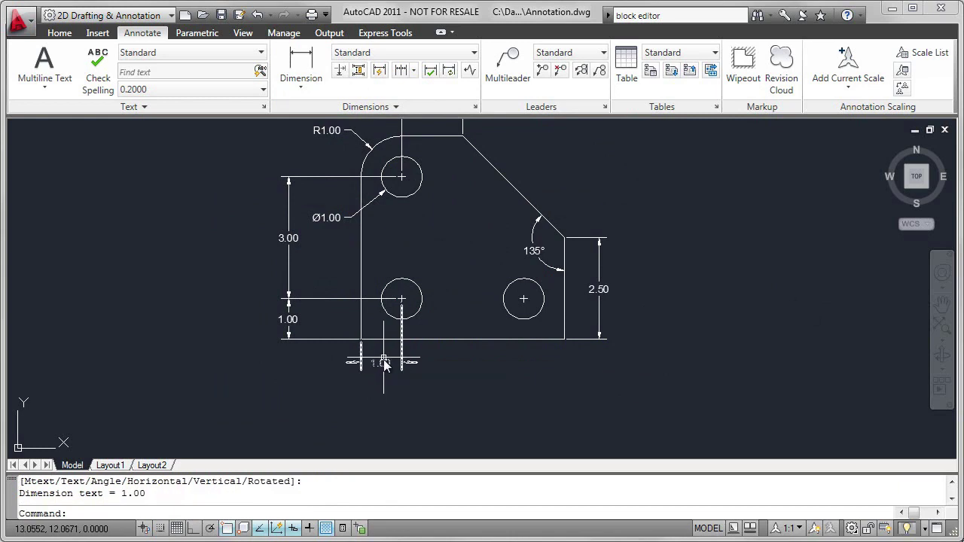
click(406, 71)
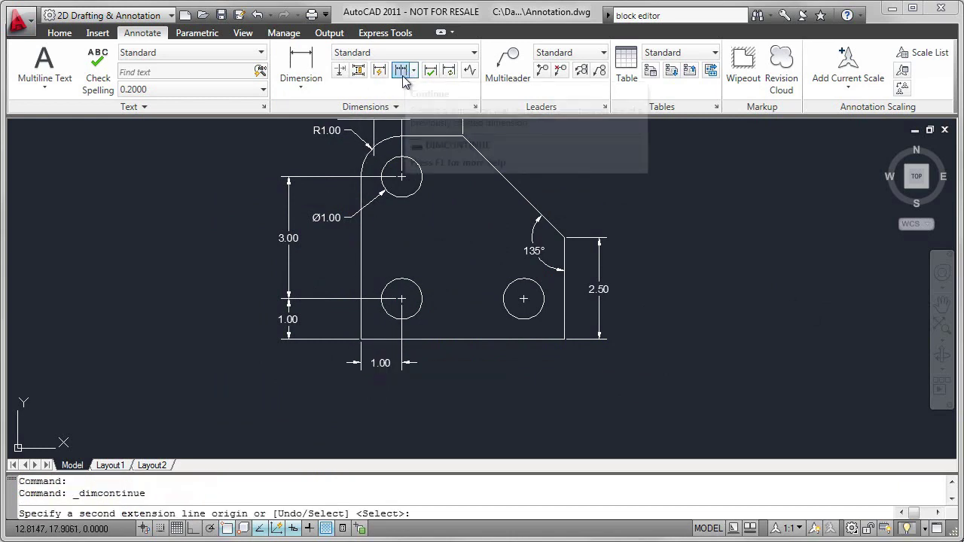
click(525, 309)
right_click(561, 368)
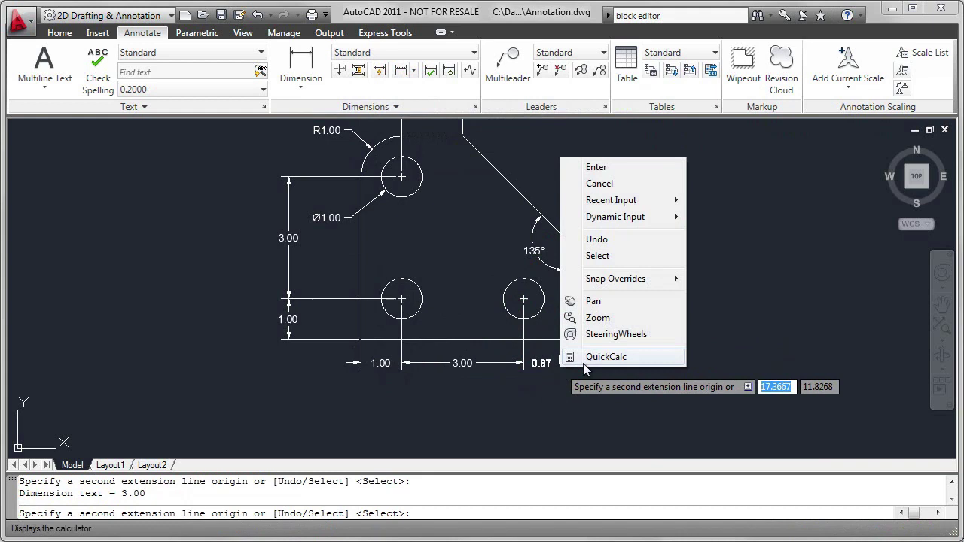
click(598, 168)
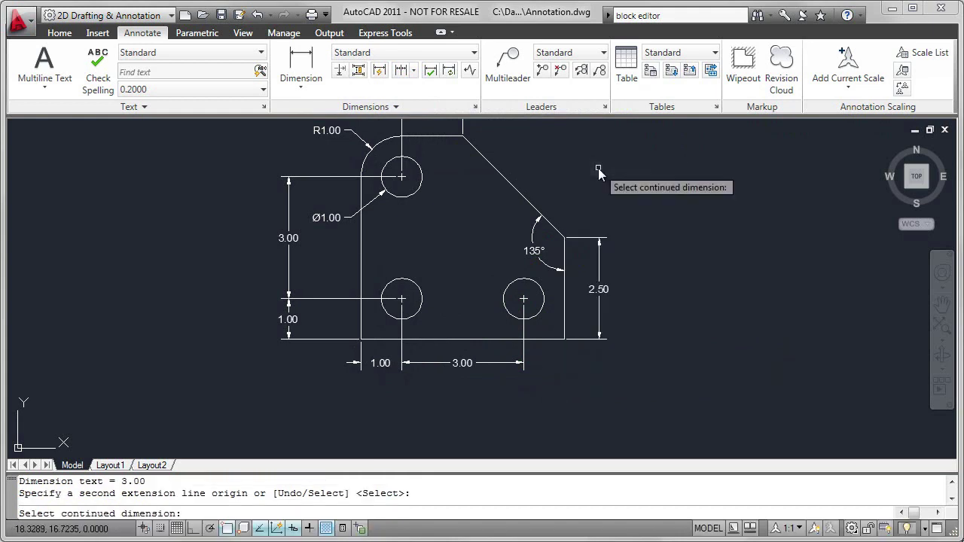
Dimension the bottom edge with an overall 5.00 width below the plate, then zoom to extents.
click(308, 68)
key(Return)
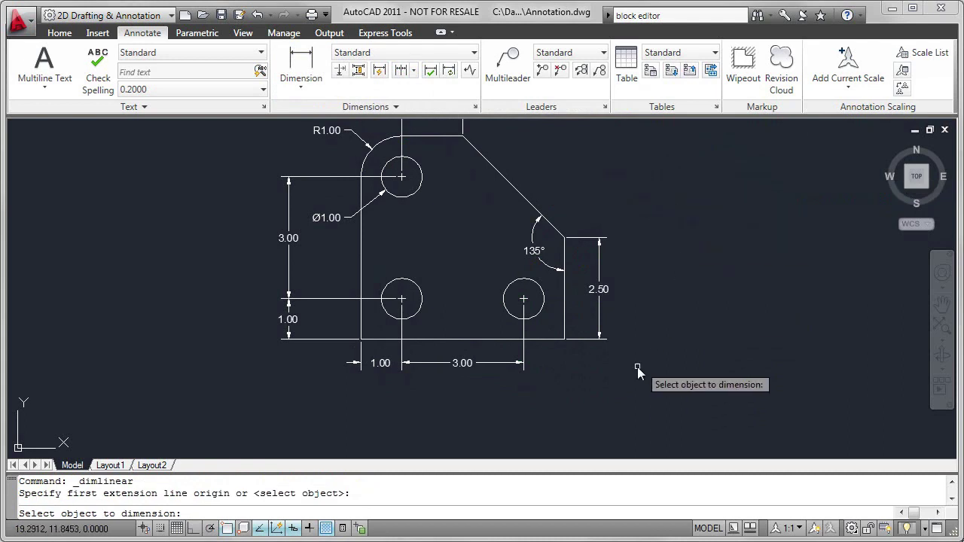
click(498, 341)
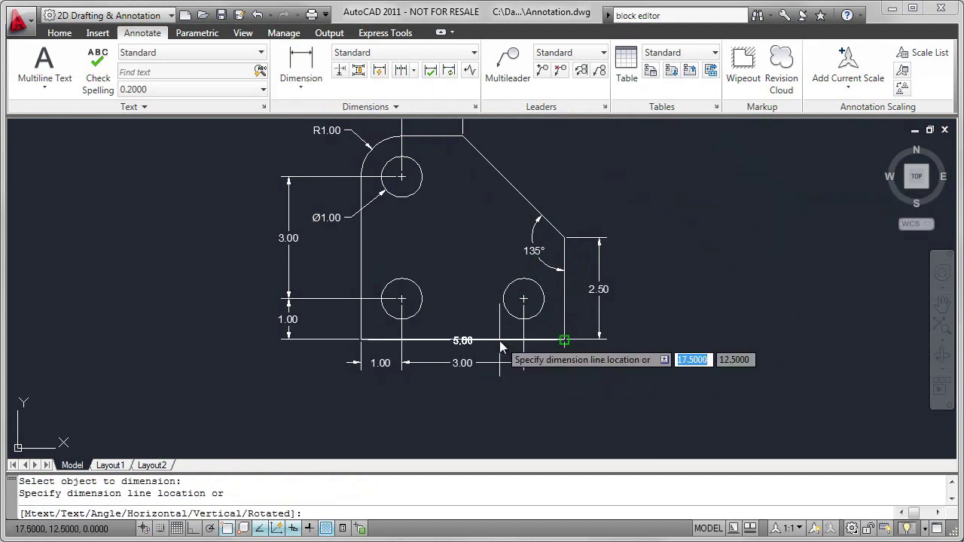
click(486, 399)
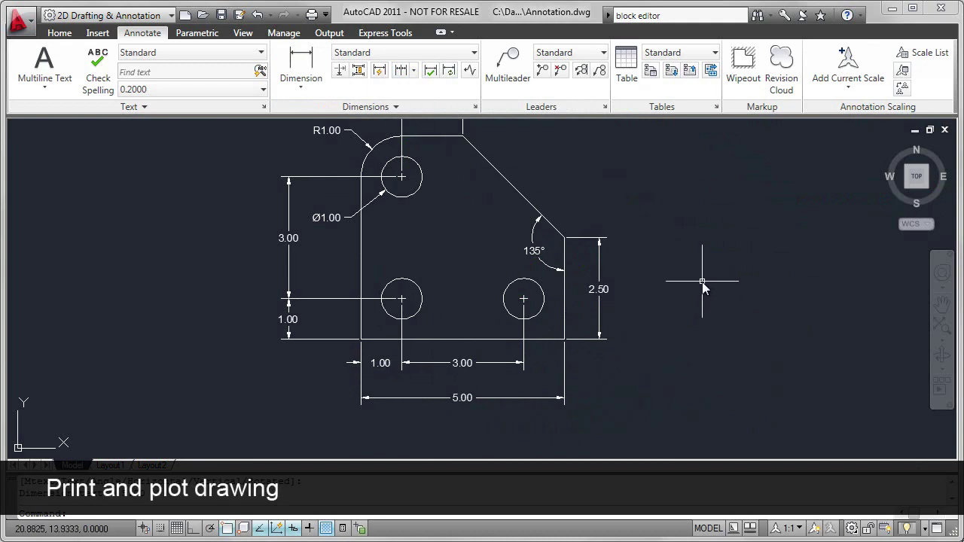
text(z)
key(Return)
text(e)
key(Return)
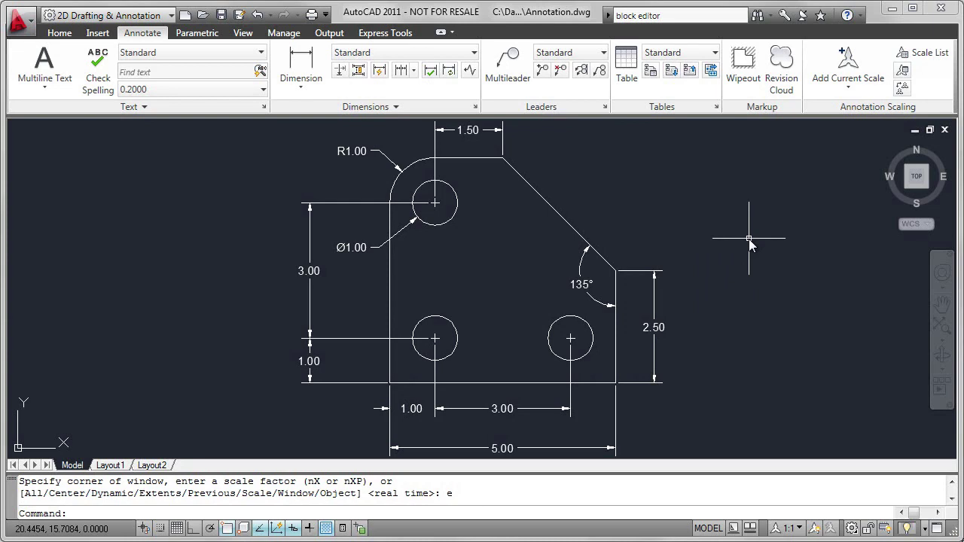
click(112, 465)
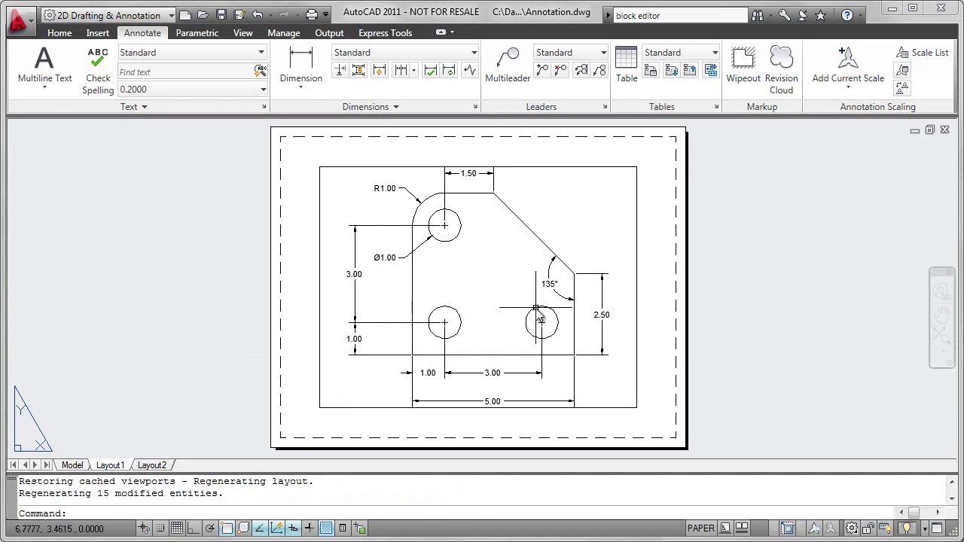
click(702, 529)
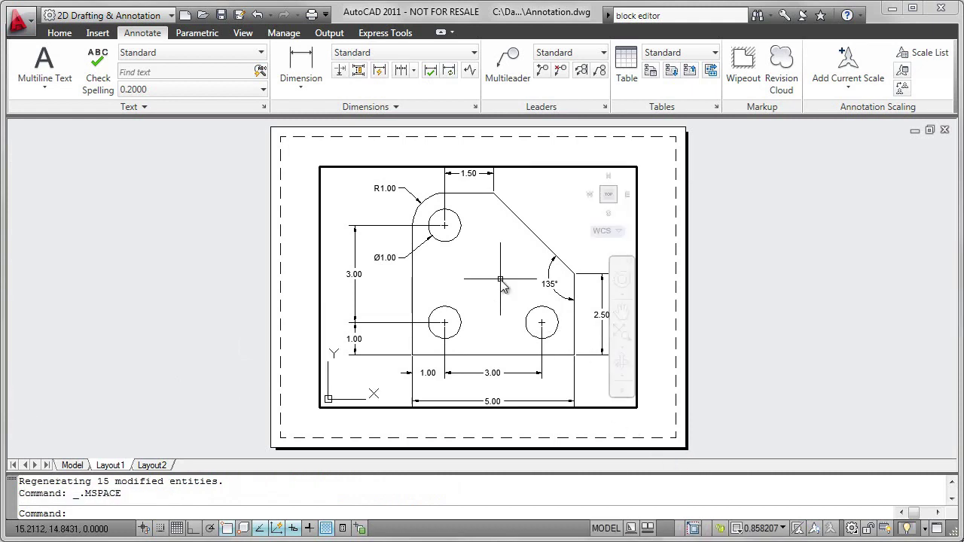
scroll(503, 286, up, 3)
scroll(501, 280, down, 8)
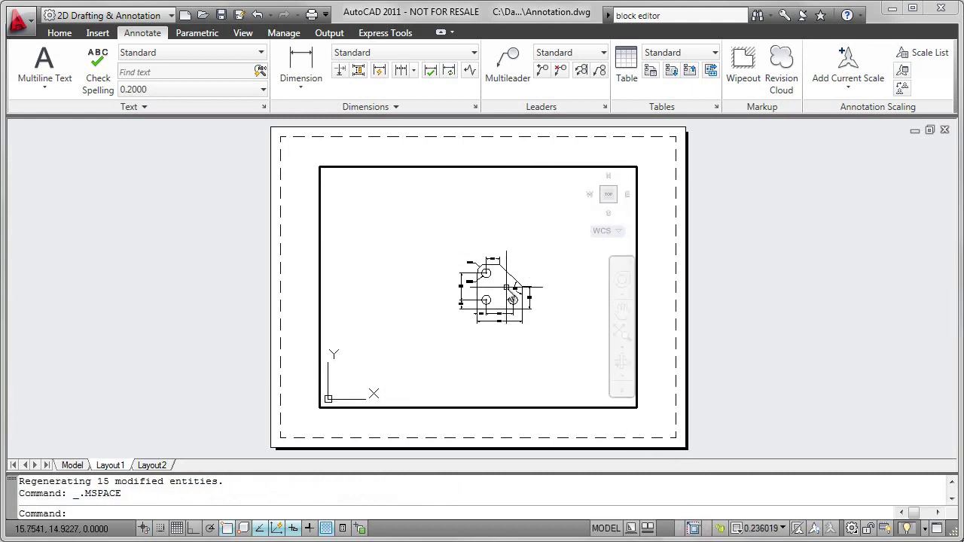
scroll(507, 287, up, 3)
text(z)
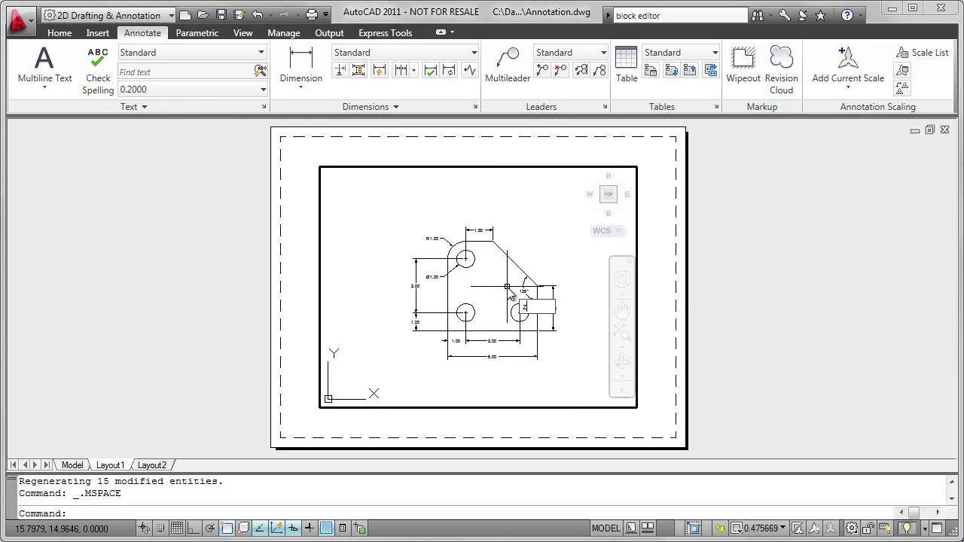
key(Return)
text(e)
key(Return)
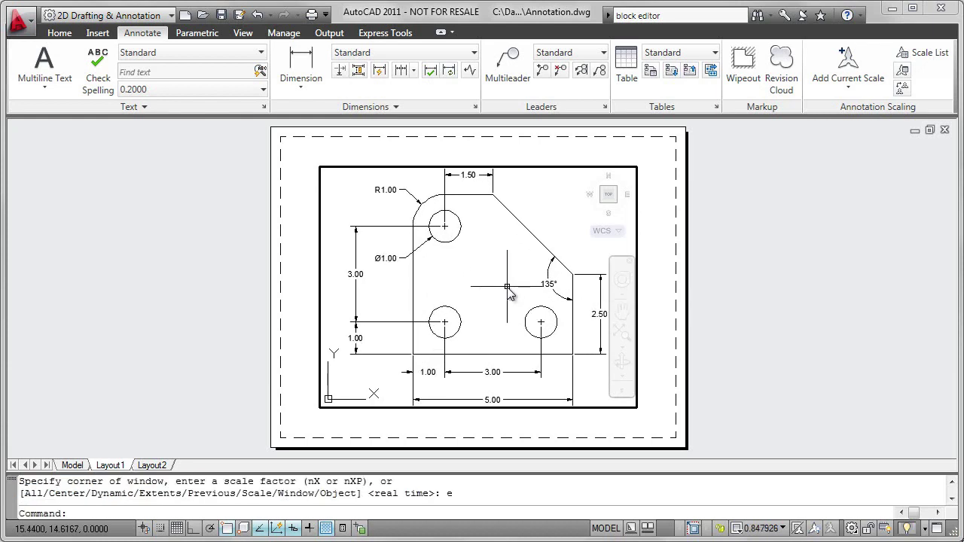
click(606, 528)
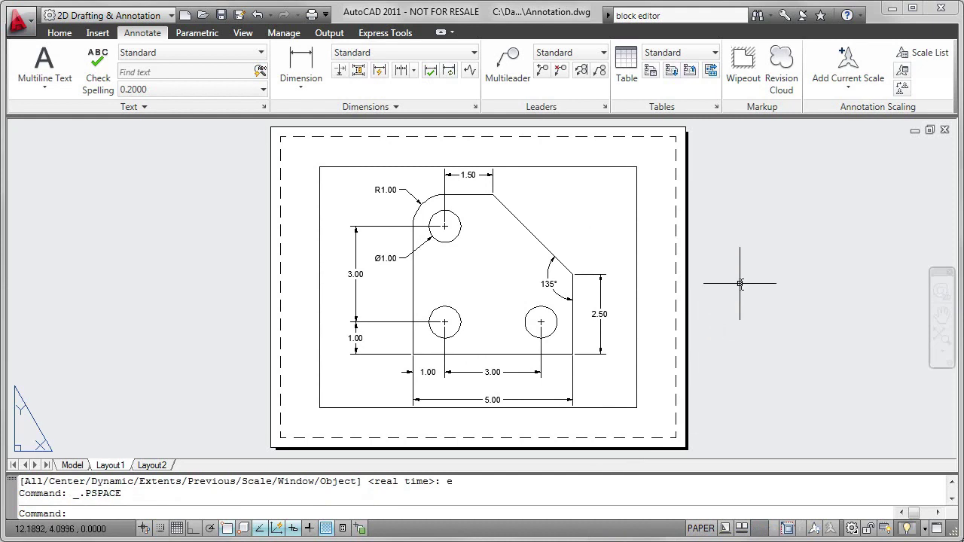
click(73, 465)
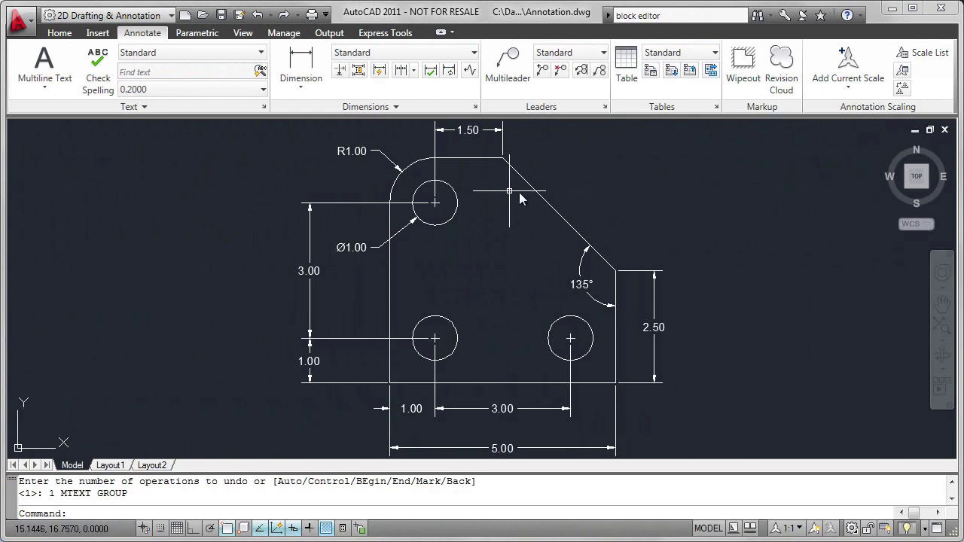
Write a multiline note right of the plate adding '2. MATERIAL: MILD STEEL' and '3. THICKNESS: 0.25 INCHES'.
click(59, 32)
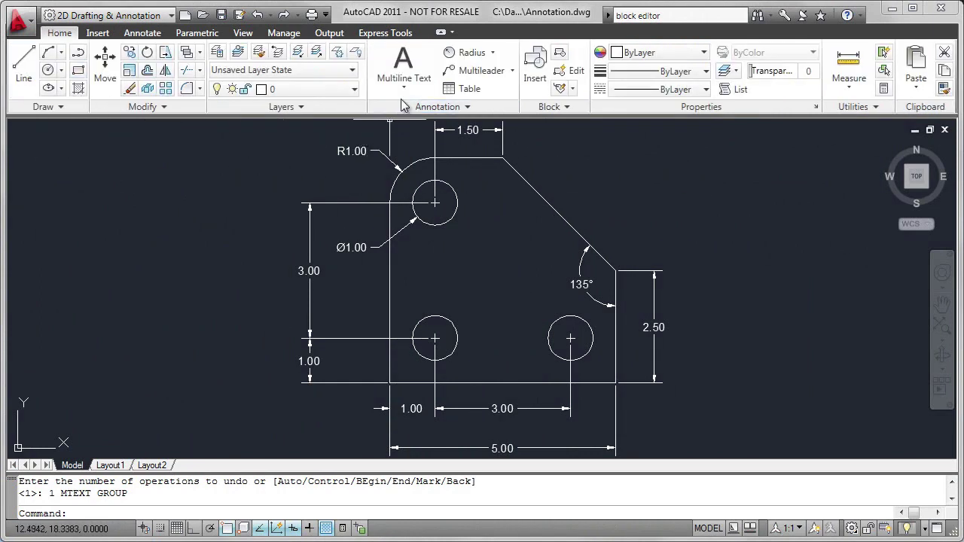
click(404, 68)
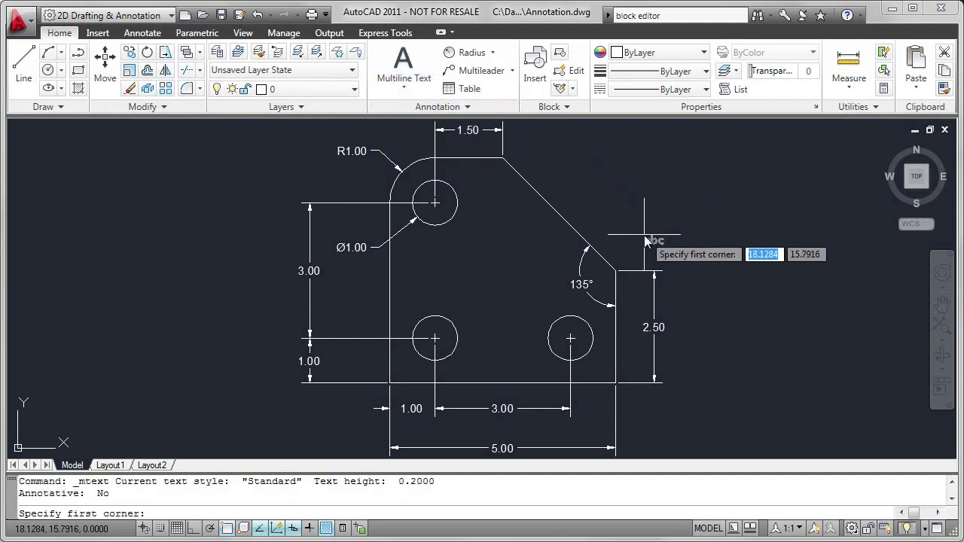
mouse_move(644, 239)
middle_down()
mouse_move(569, 249)
mouse_move(423, 233)
middle_up()
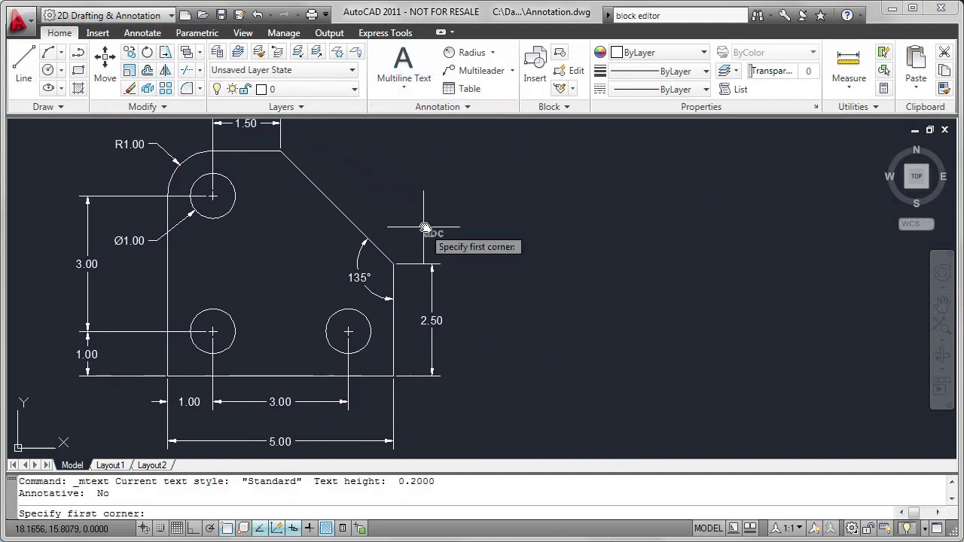
click(535, 251)
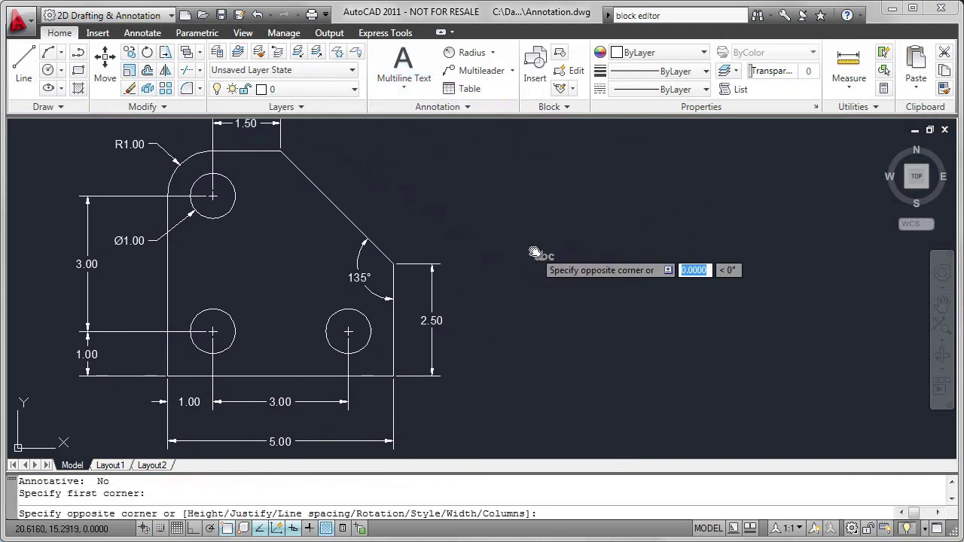
click(864, 181)
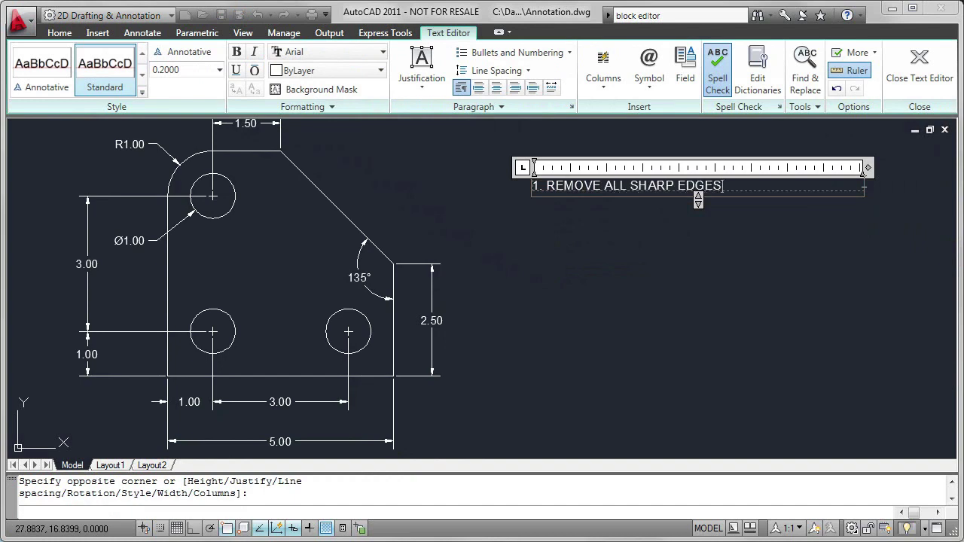
key(Return)
text(2. MATE)
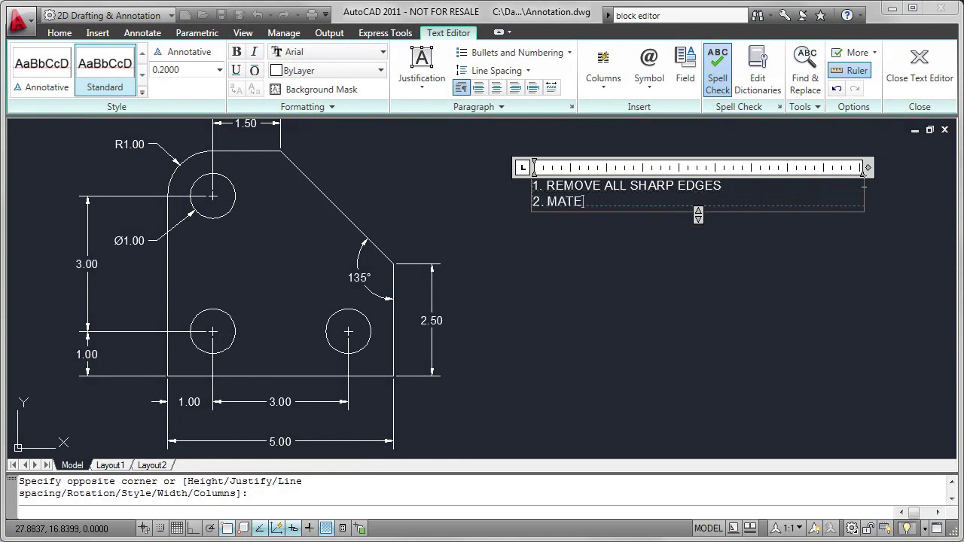
text(RIAL: MILD ST)
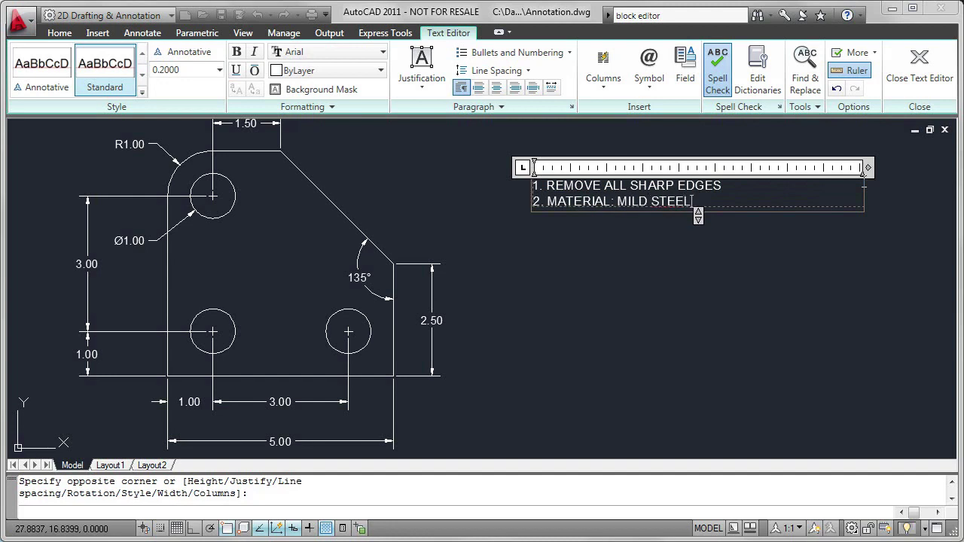
text(EEL)
key(Return)
text(3. T)
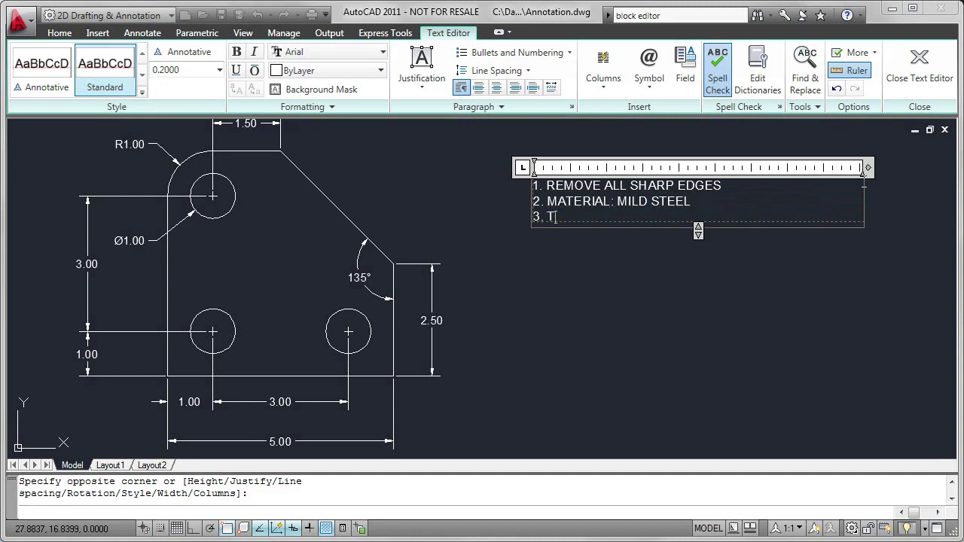
text(HICKNESS: 0.25)
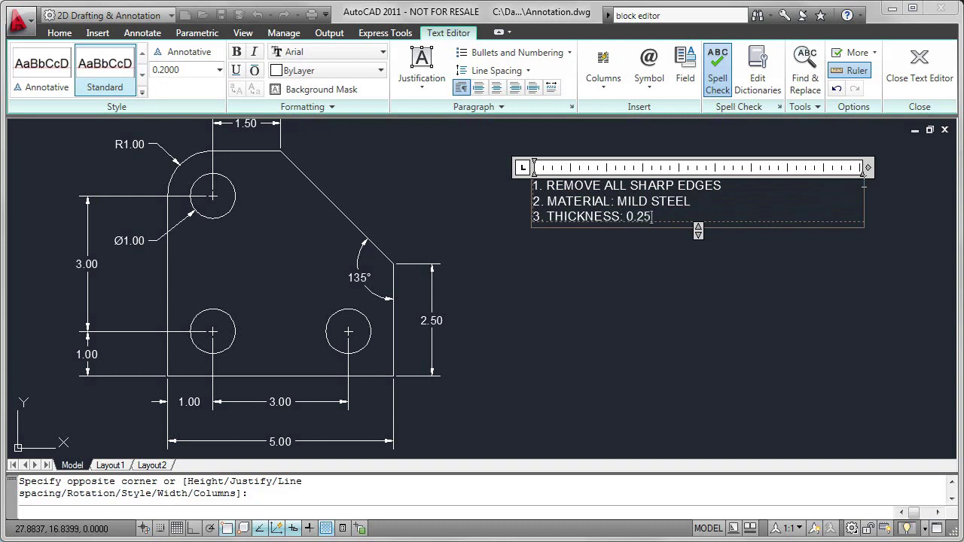
text( INCHES)
Finish the note and zoom to extents so the plate and note fill the view.
click(927, 76)
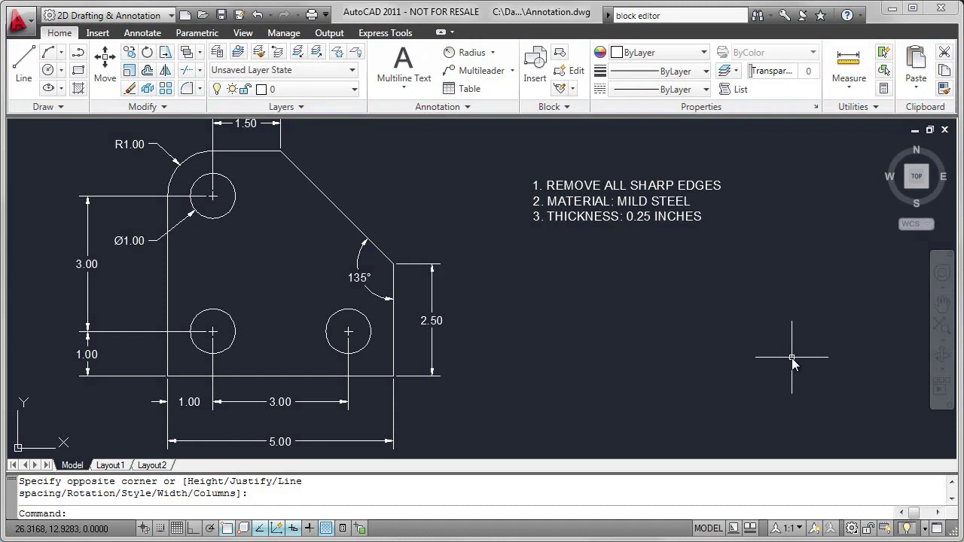
text(z)
key(Return)
text(E)
key(Return)
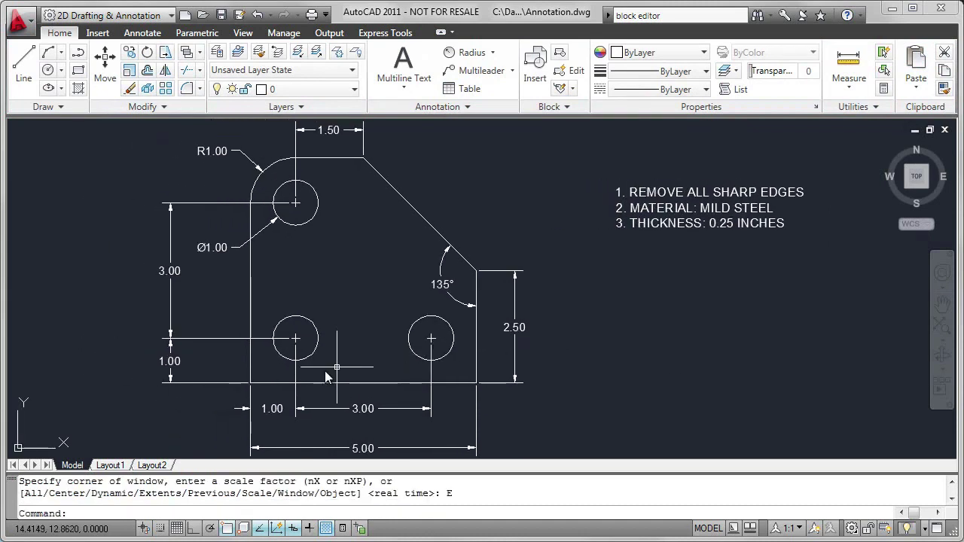
Zoom the Layout1 viewport to extents to show plate and note, then return to Model space.
click(109, 466)
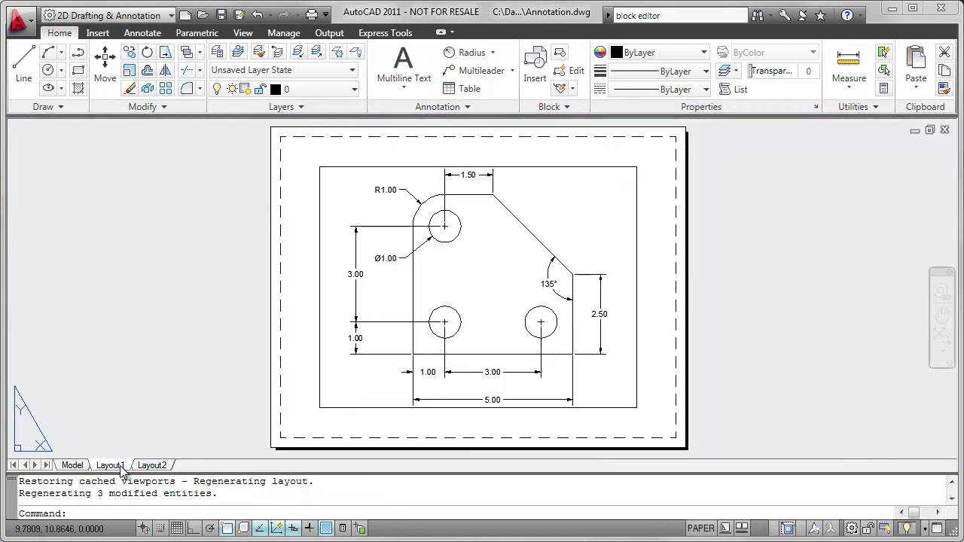
click(701, 529)
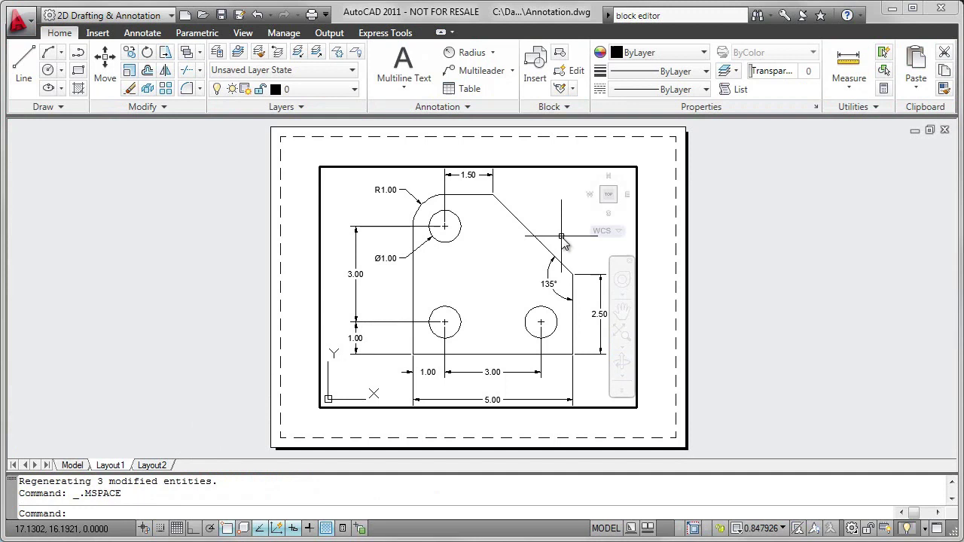
text(z)
key(Return)
text(e)
key(Return)
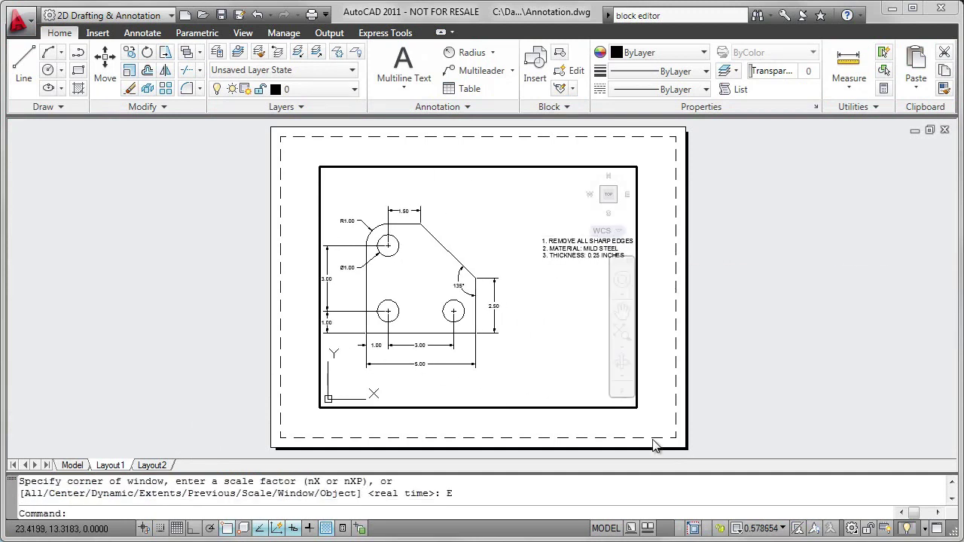
click(605, 529)
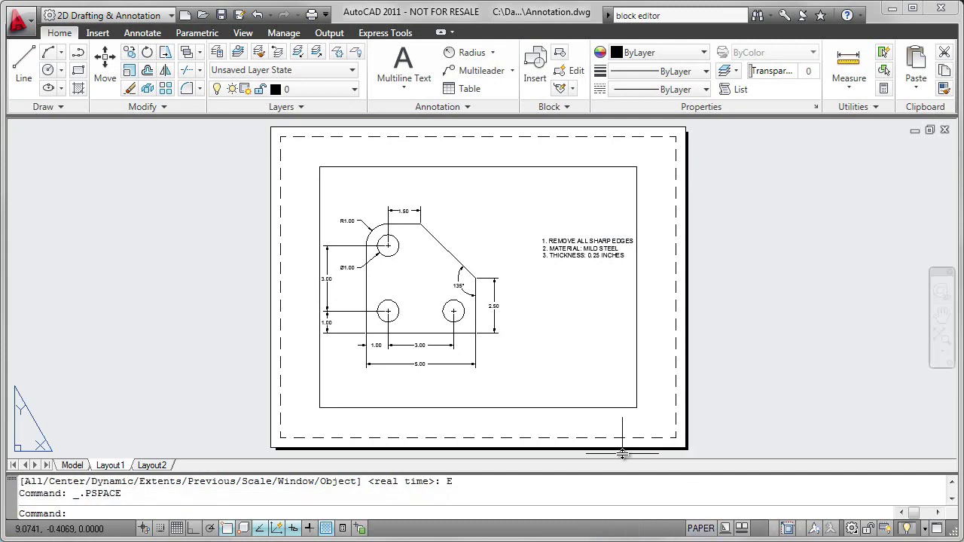
click(80, 466)
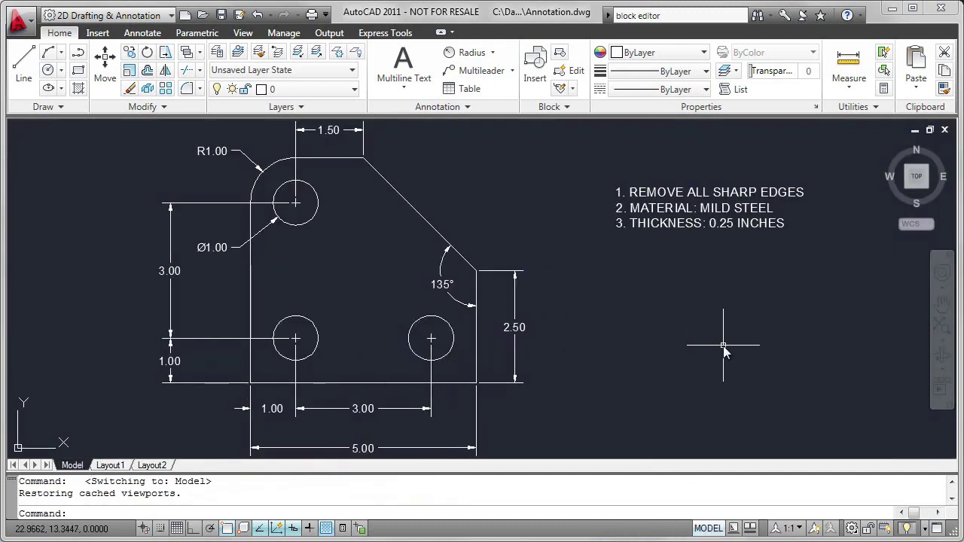